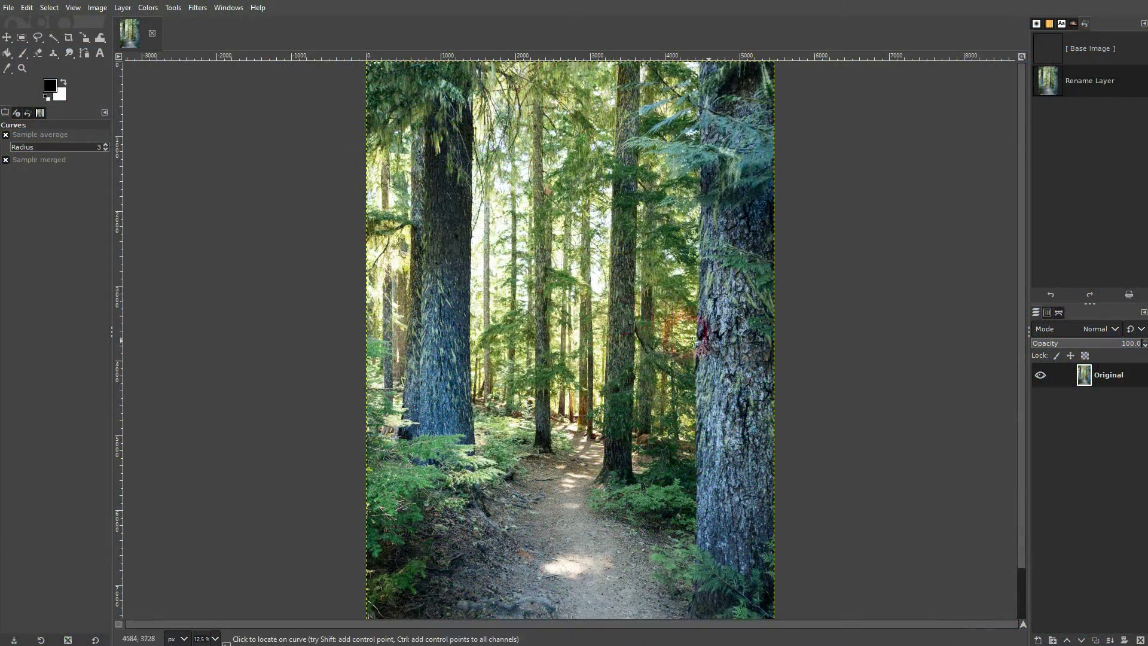
Step: Duplicate the Original layer and rename the copy as Curves
scroll(599, 328, down, 1)
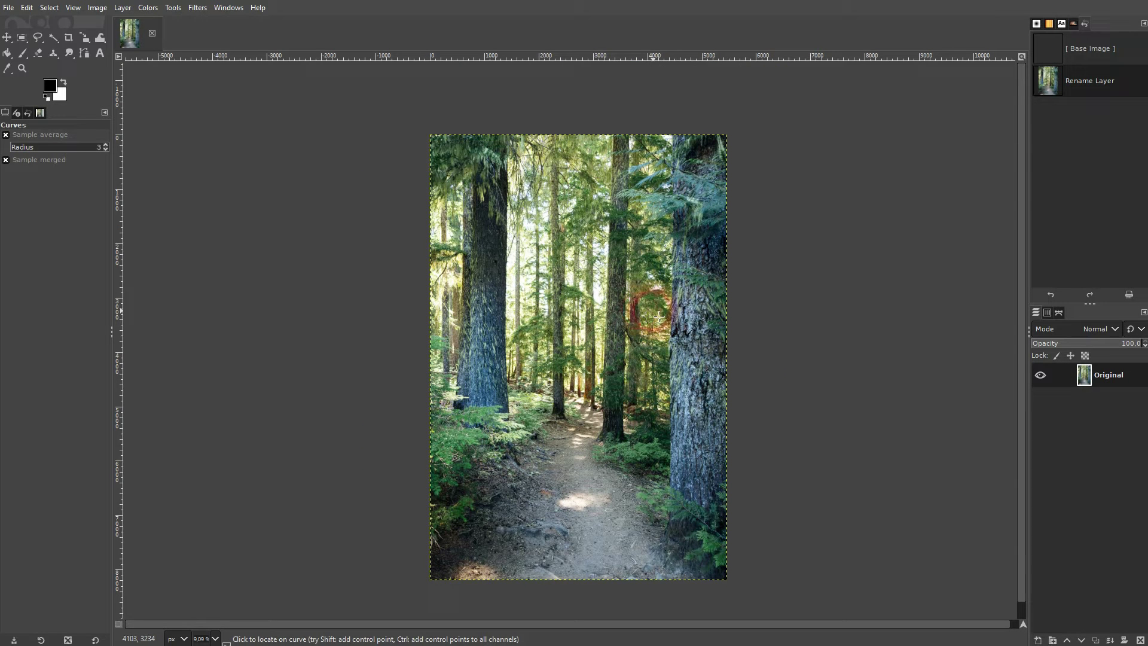
click(1094, 637)
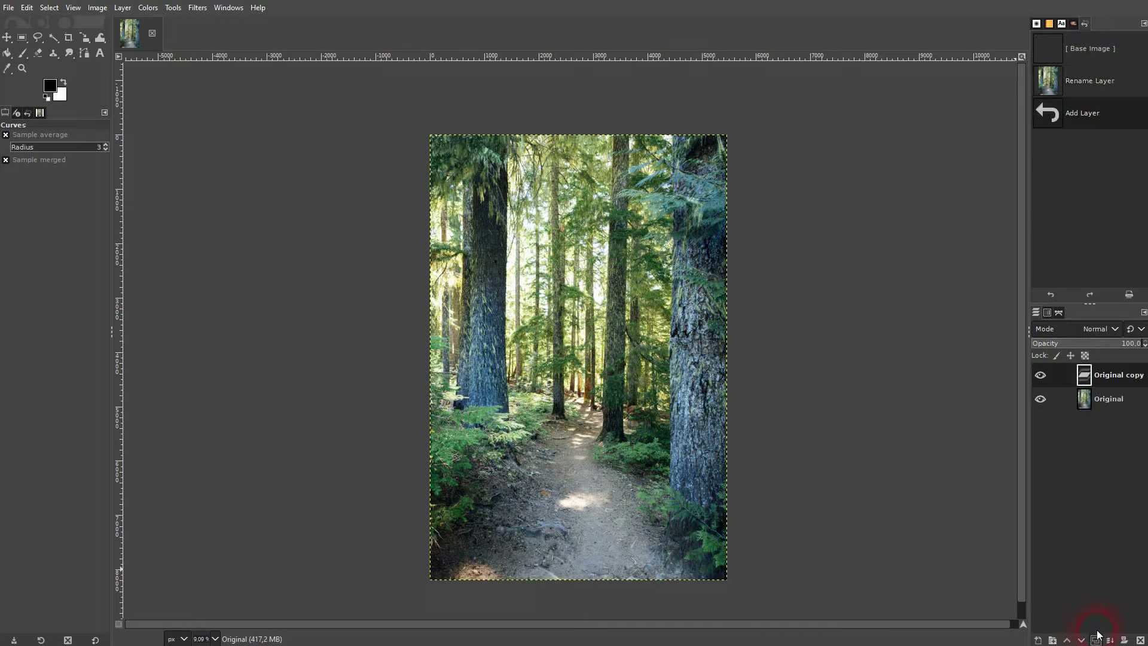
double_click(1103, 378)
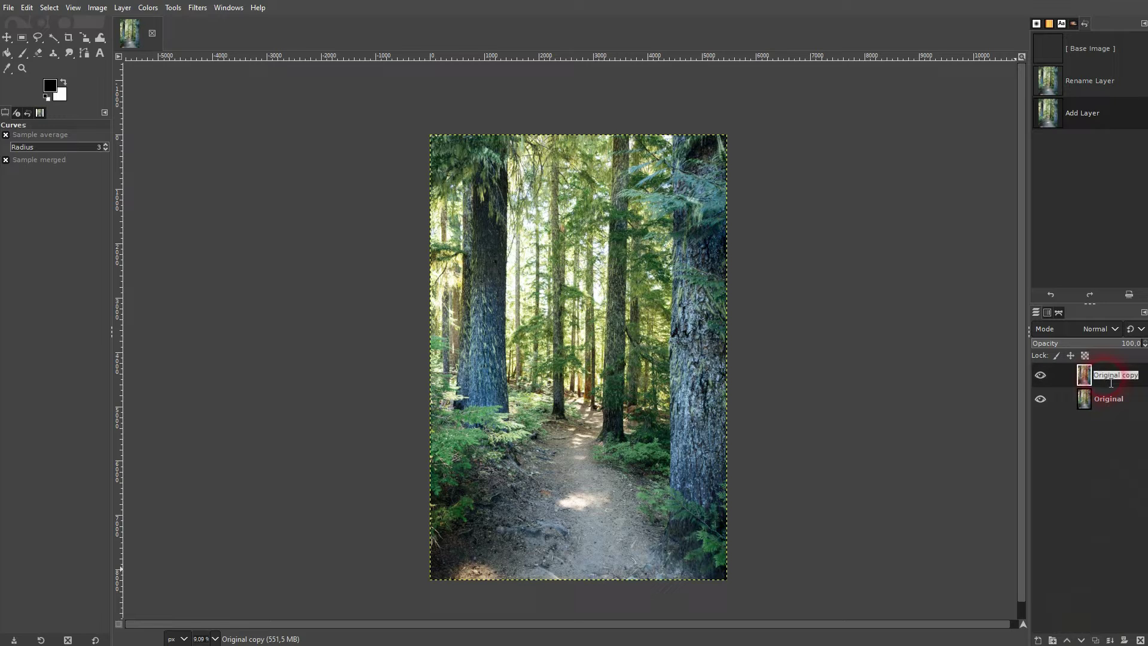
text(Curves)
key(Return)
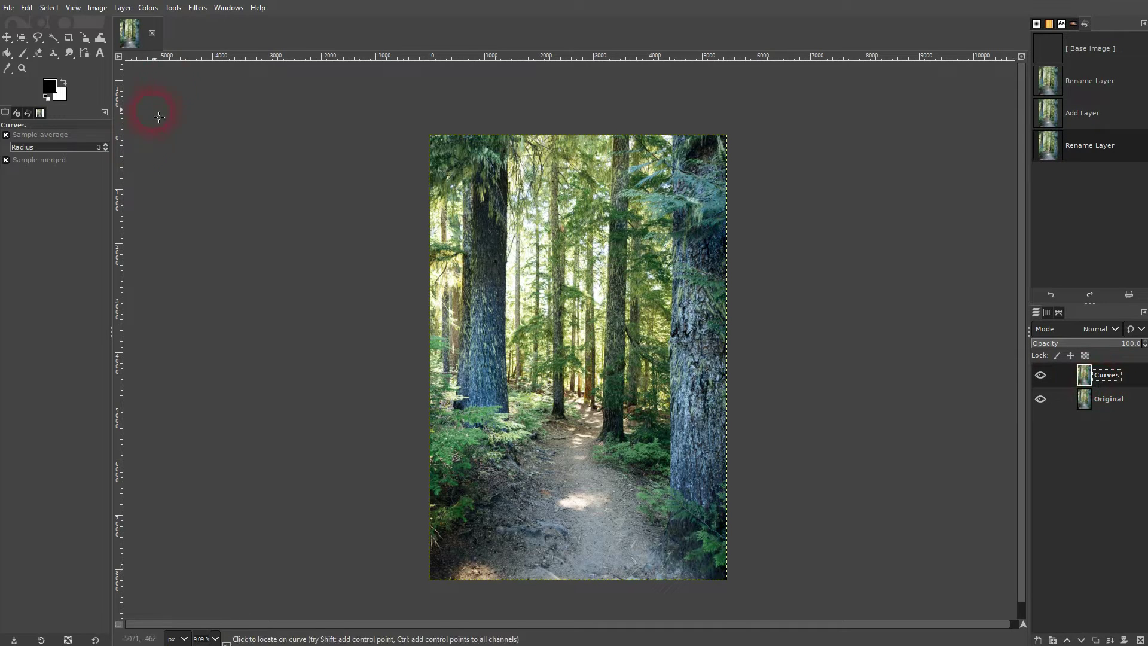
Step: Open the Curves colour adjustment for the Curves layer and place its dialog fully in view beside the image
click(157, 8)
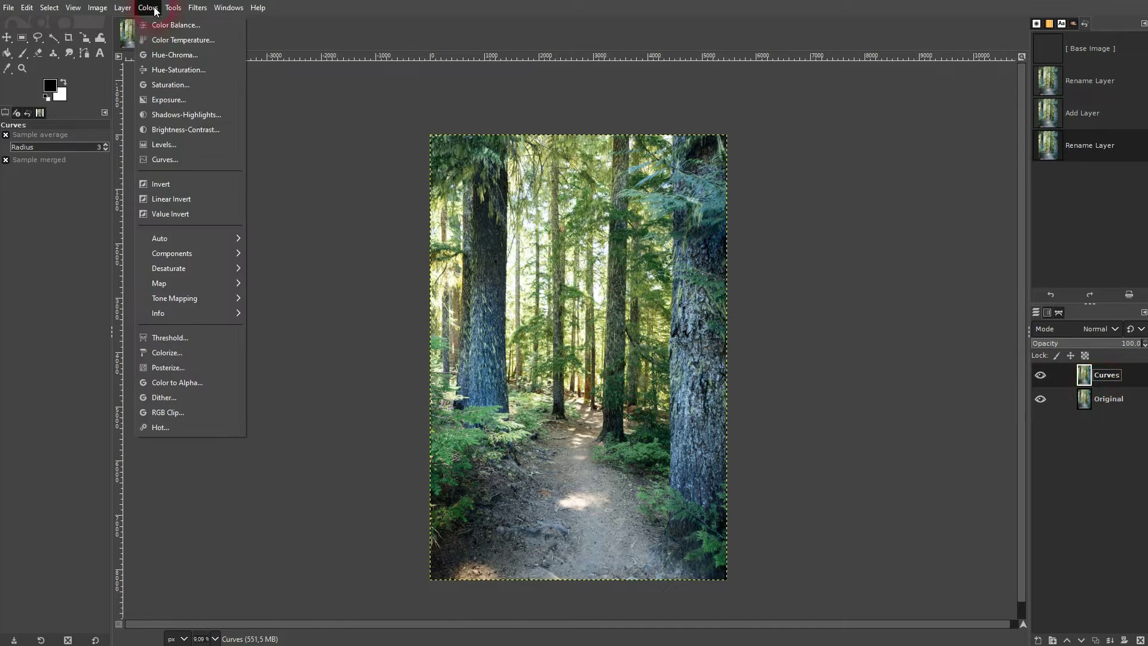
click(186, 159)
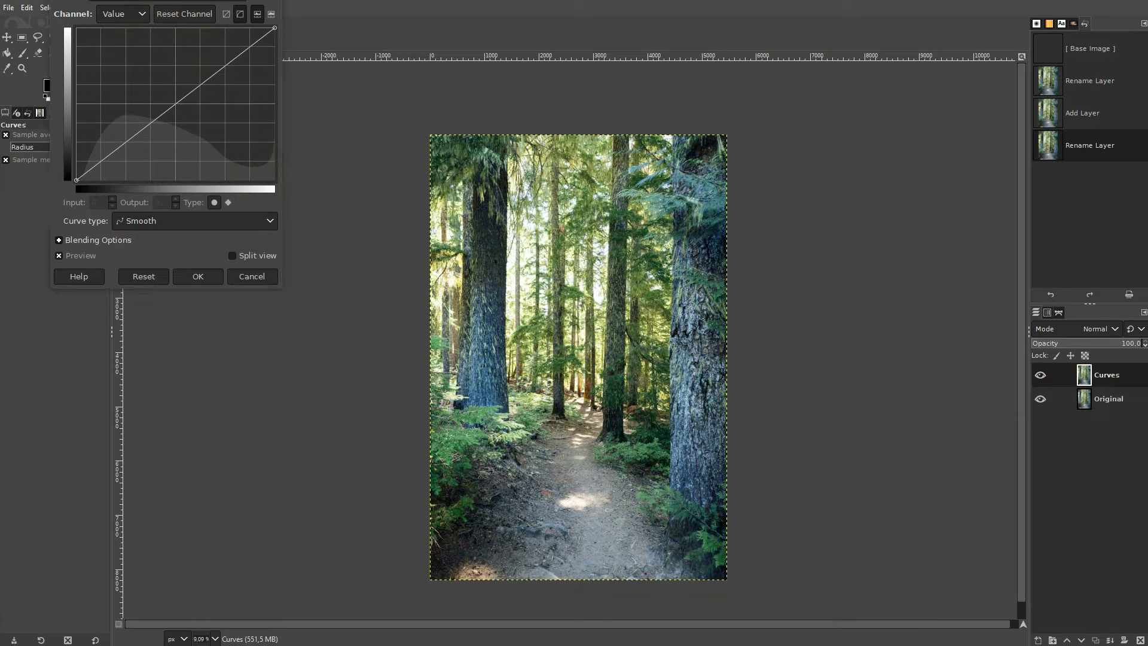
drag(142, 1, 251, 150)
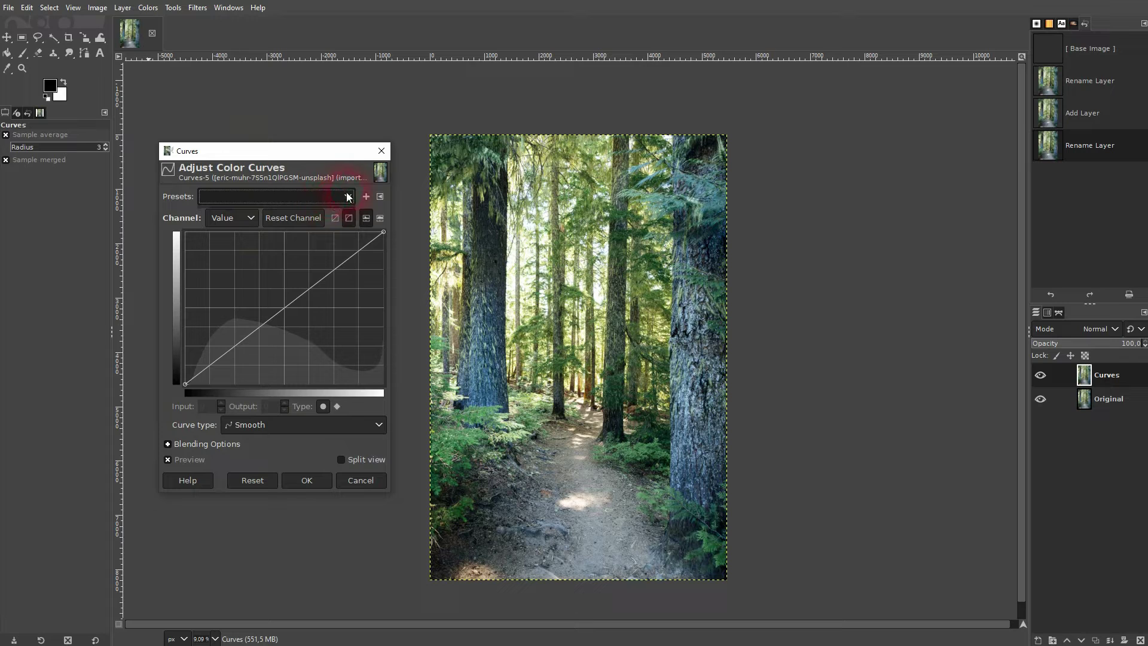
click(366, 196)
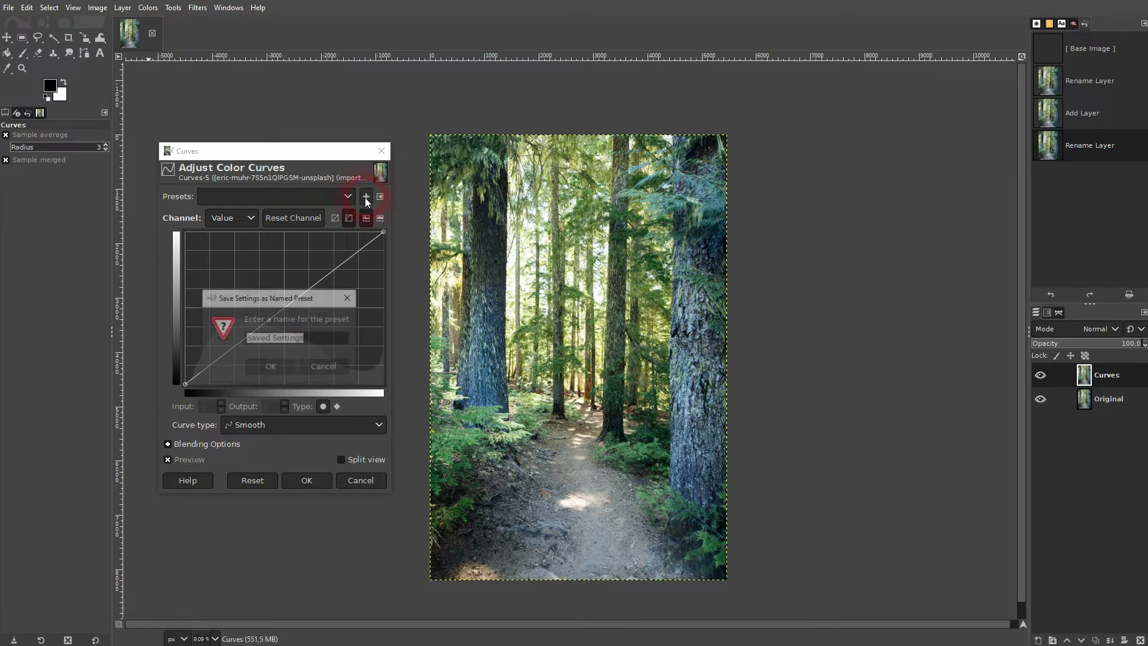
click(339, 374)
click(274, 198)
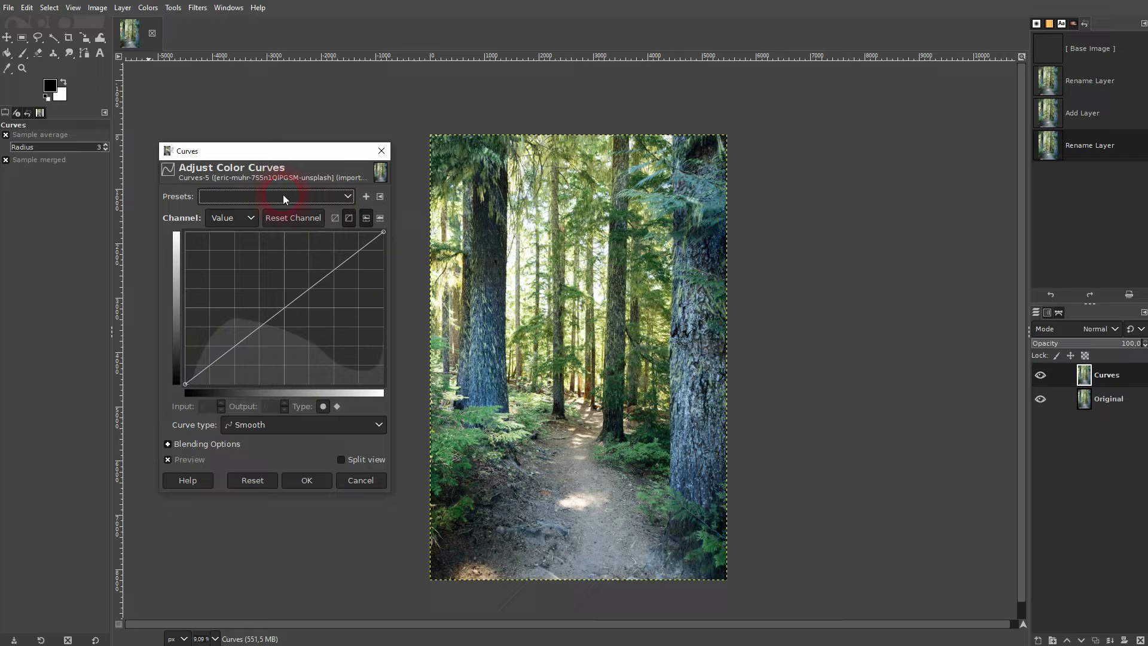
Step: Select the Value channel and the Smooth curve type for the curves adjustment
click(230, 219)
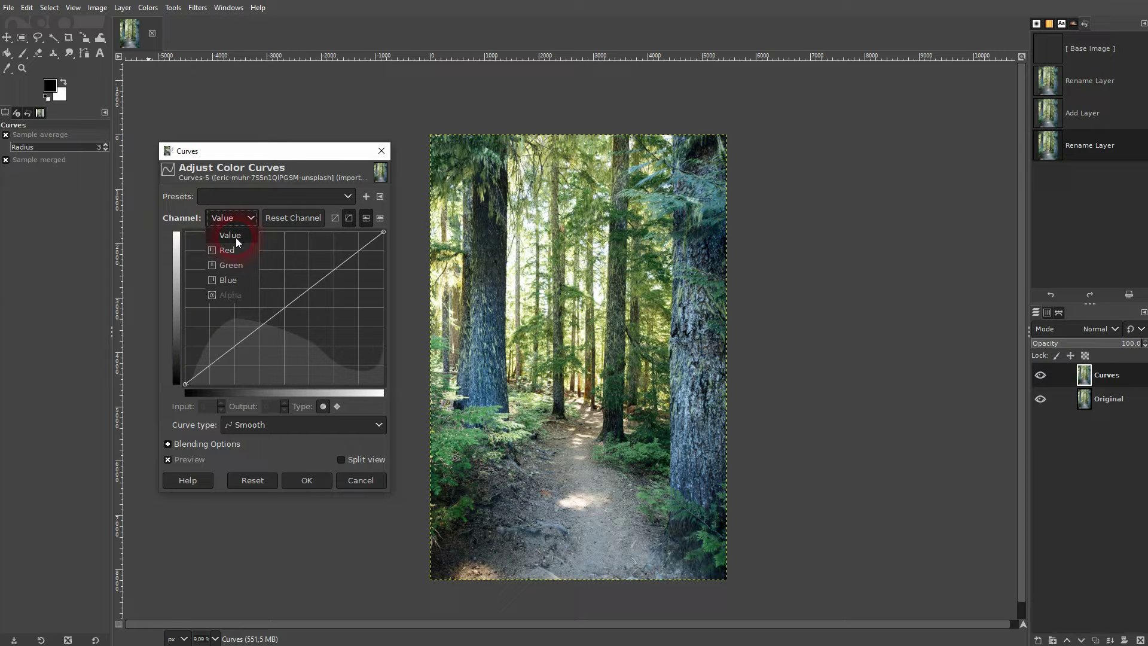
click(236, 238)
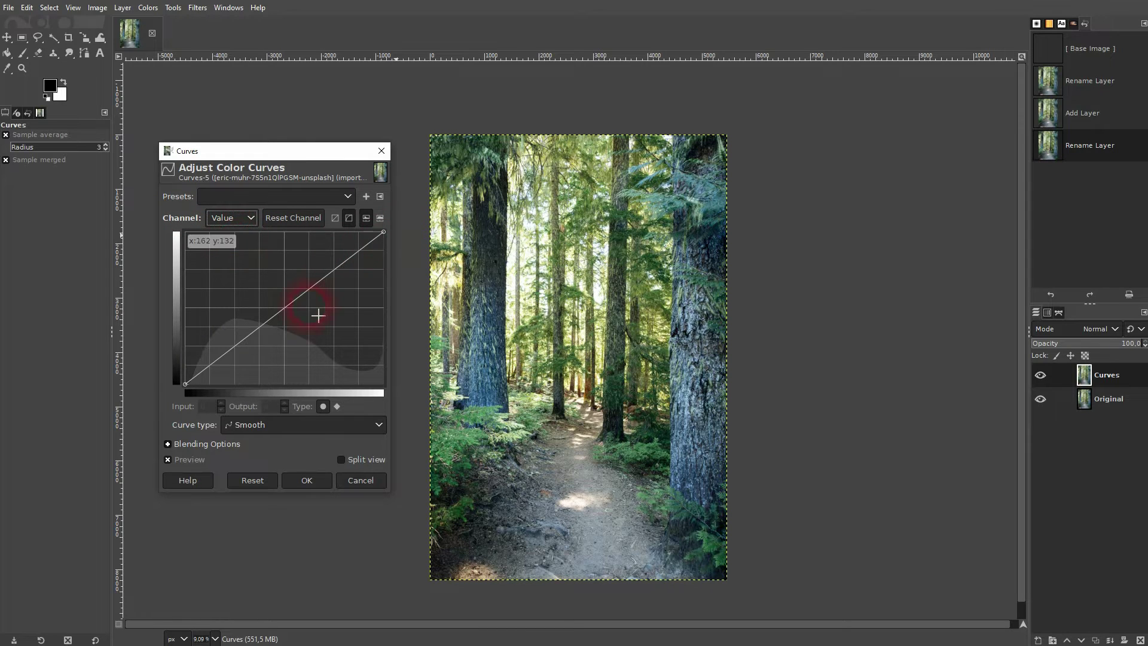
click(266, 425)
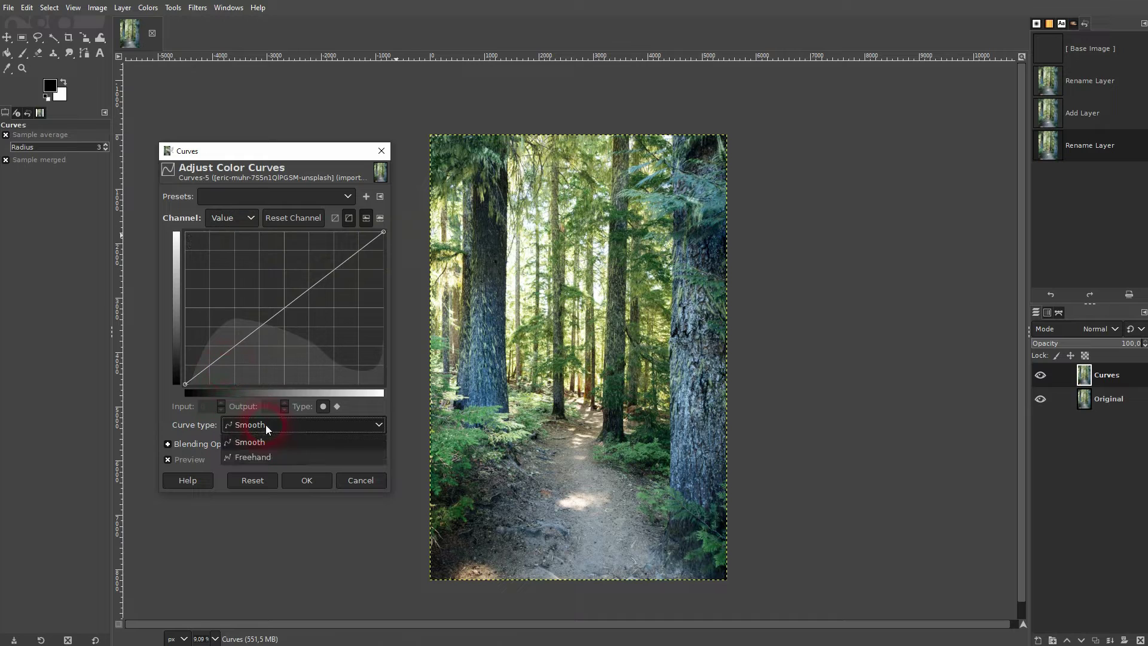
click(291, 443)
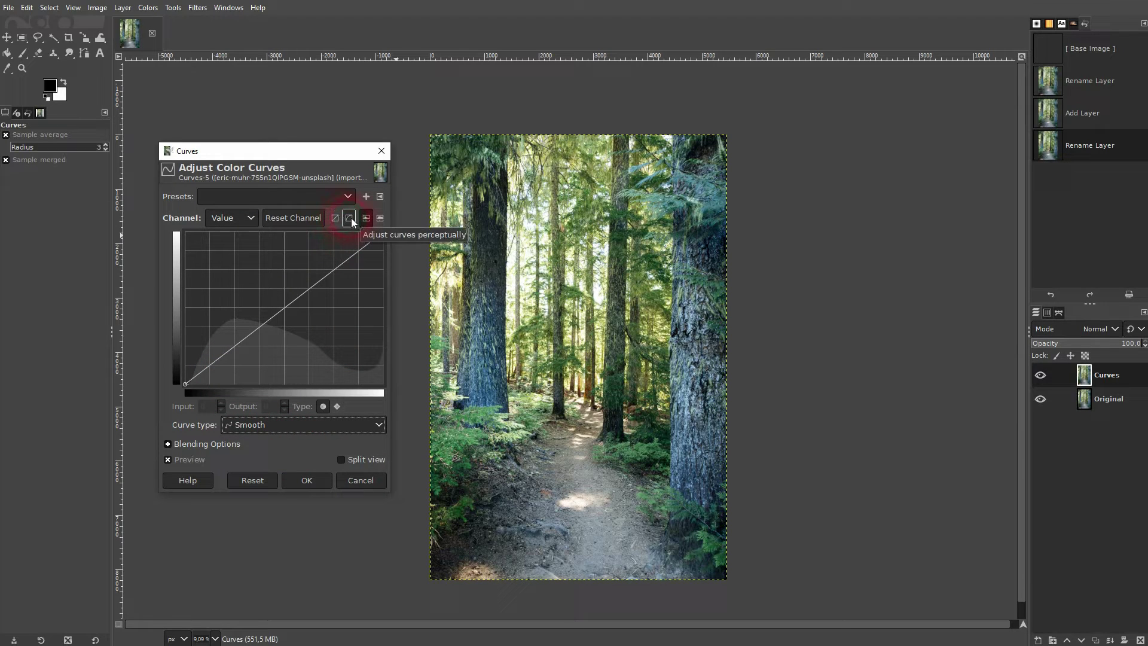
Step: Try the logarithmic histogram, return to the linear one with perceptual curve adjustment, and reset the Value channel
click(384, 218)
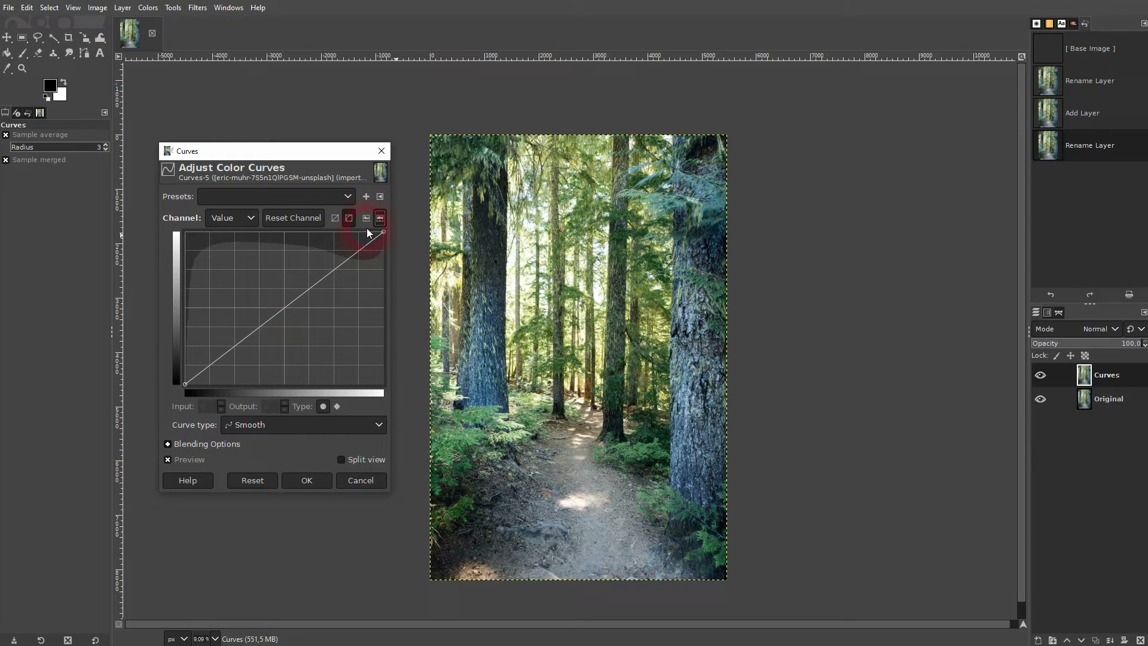
click(365, 220)
click(347, 218)
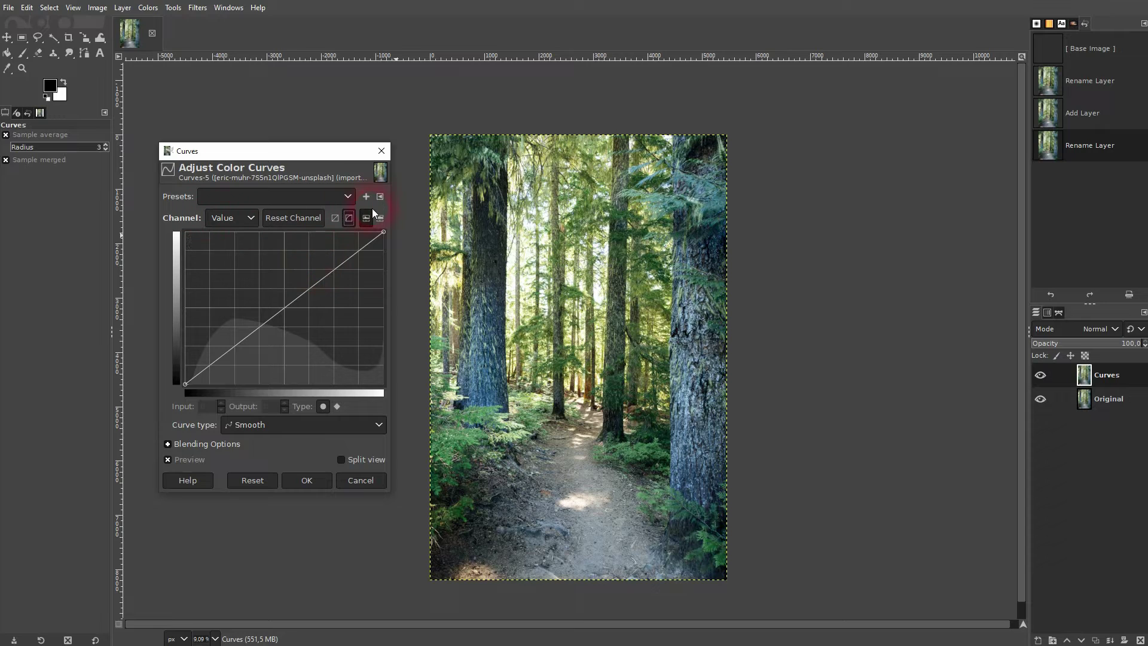
click(291, 220)
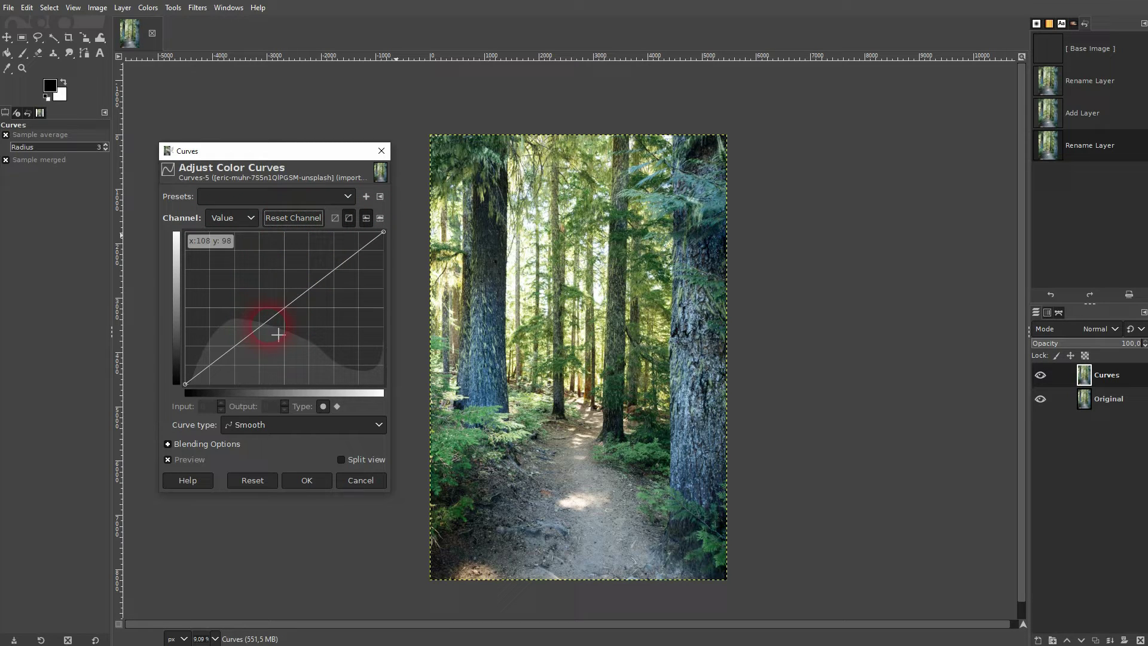
Step: Try a rough Freehand stroke on the Value curve, return to the Smooth curve type and reset the channel
click(285, 425)
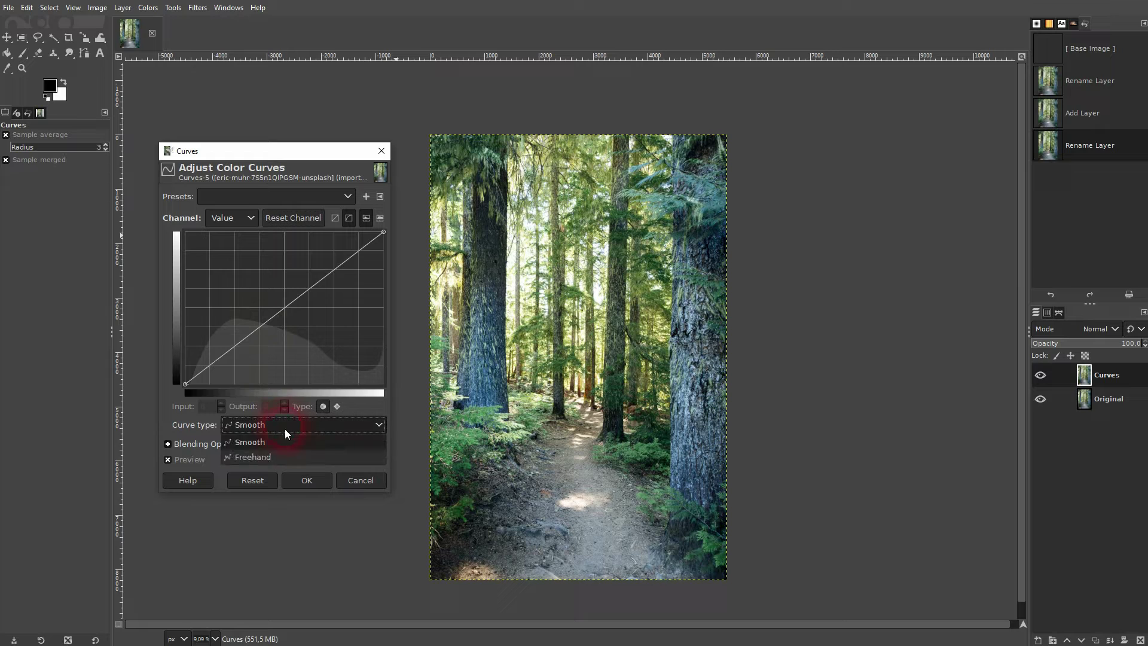
click(273, 456)
mouse_move(249, 360)
mouse_down()
mouse_move(287, 335)
mouse_move(263, 313)
mouse_move(269, 281)
mouse_move(308, 288)
mouse_up()
click(275, 428)
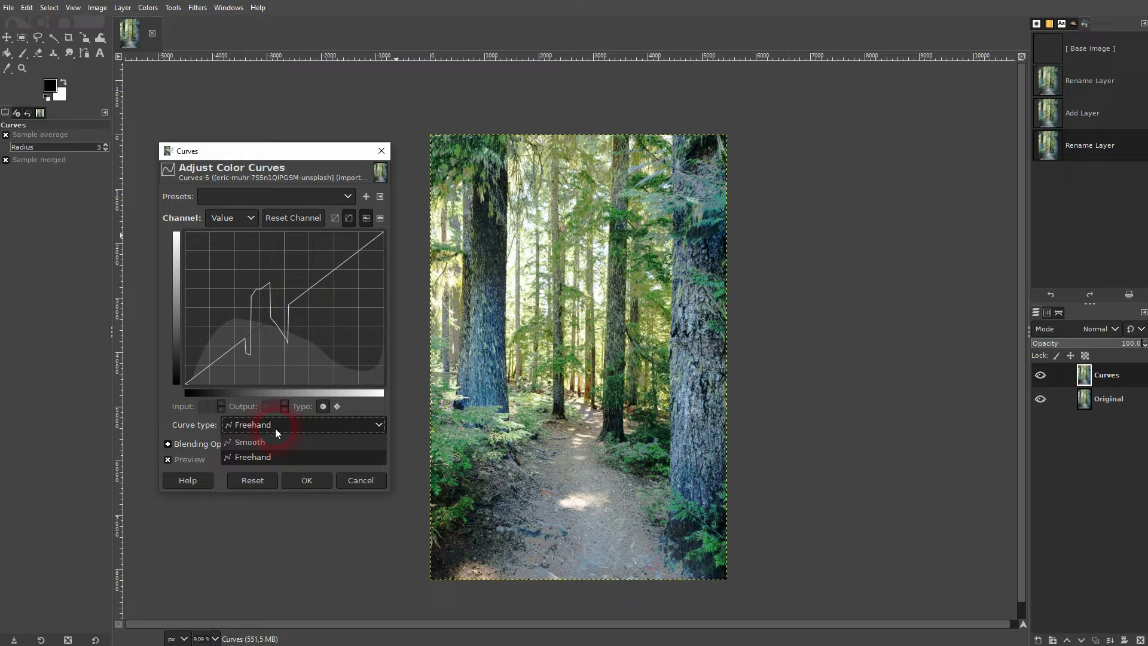
click(273, 440)
click(299, 218)
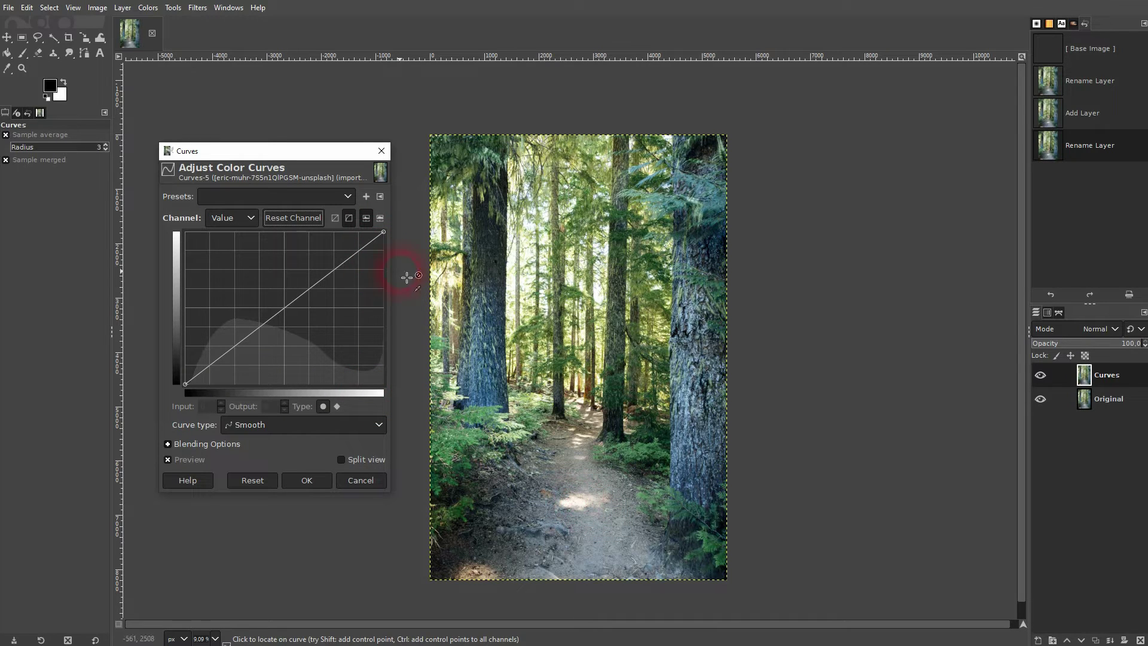
Step: Try lowering the Value curve's white endpoint, restore it to 255, and place a midtone anchor at about input 129, output 131
drag(383, 232, 406, 306)
click(355, 251)
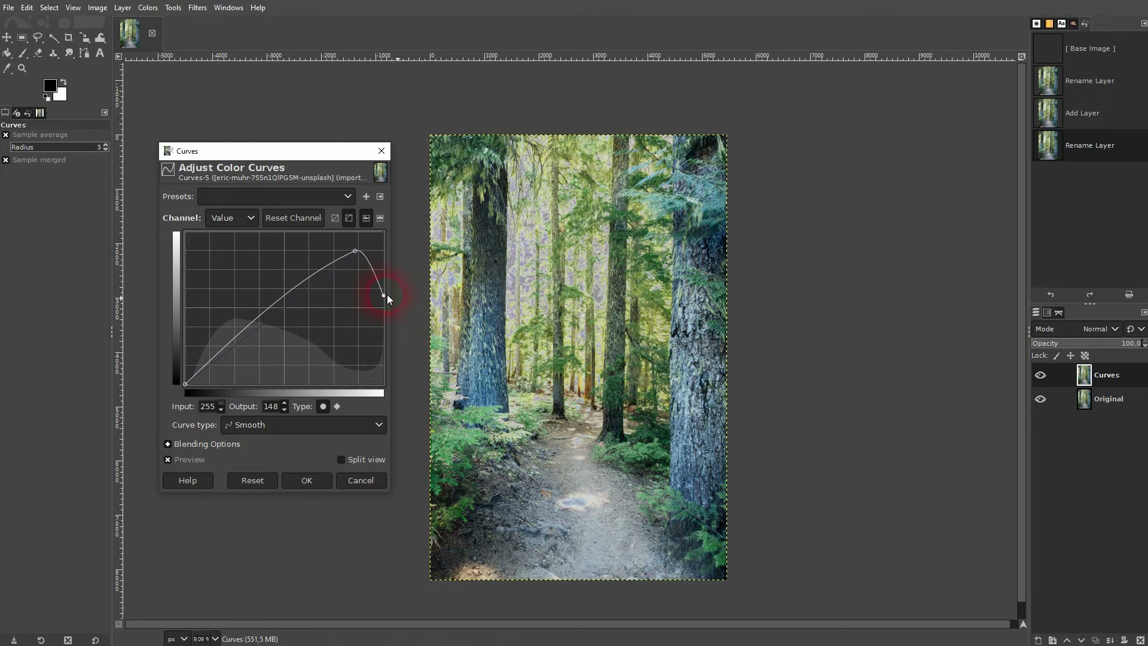
drag(386, 294, 390, 244)
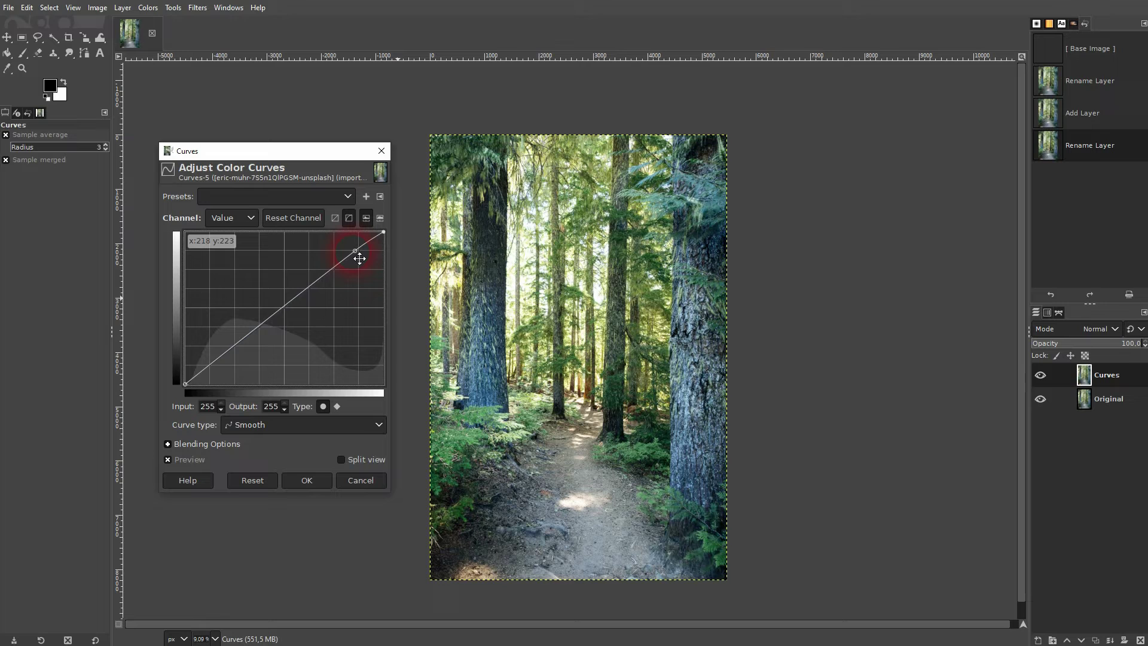
drag(360, 259, 292, 316)
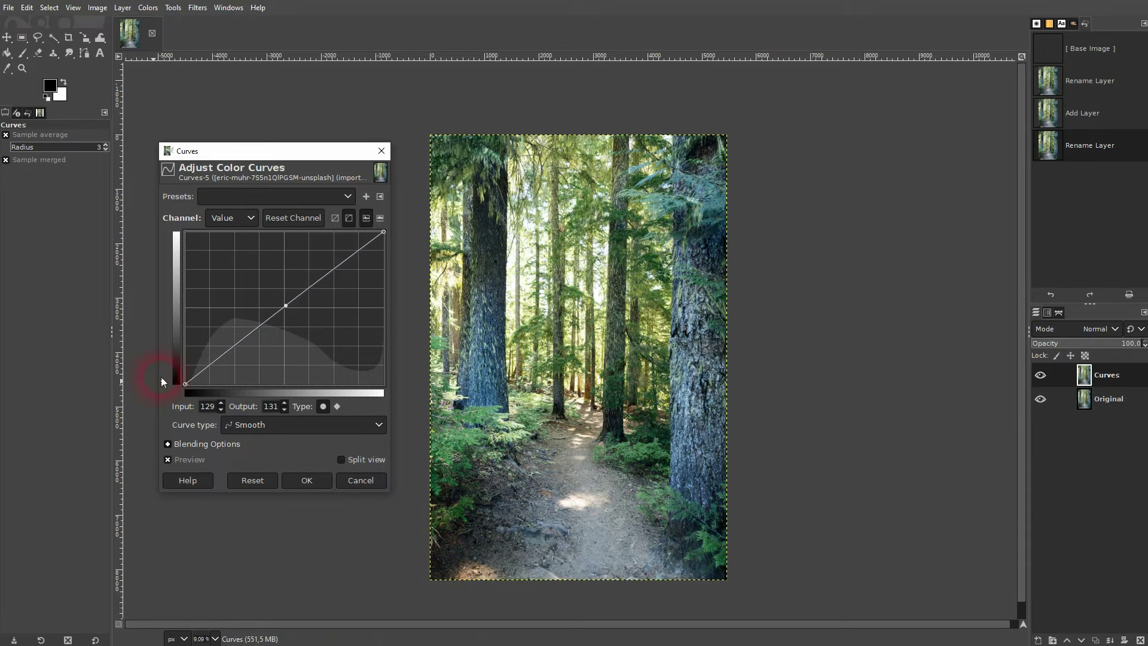
Step: Shape the Value curve into an S with anchors at about 72/63 in the shadows and 185/207 in the highlights, and compare the preview
drag(194, 391, 187, 344)
click(216, 361)
click(193, 393)
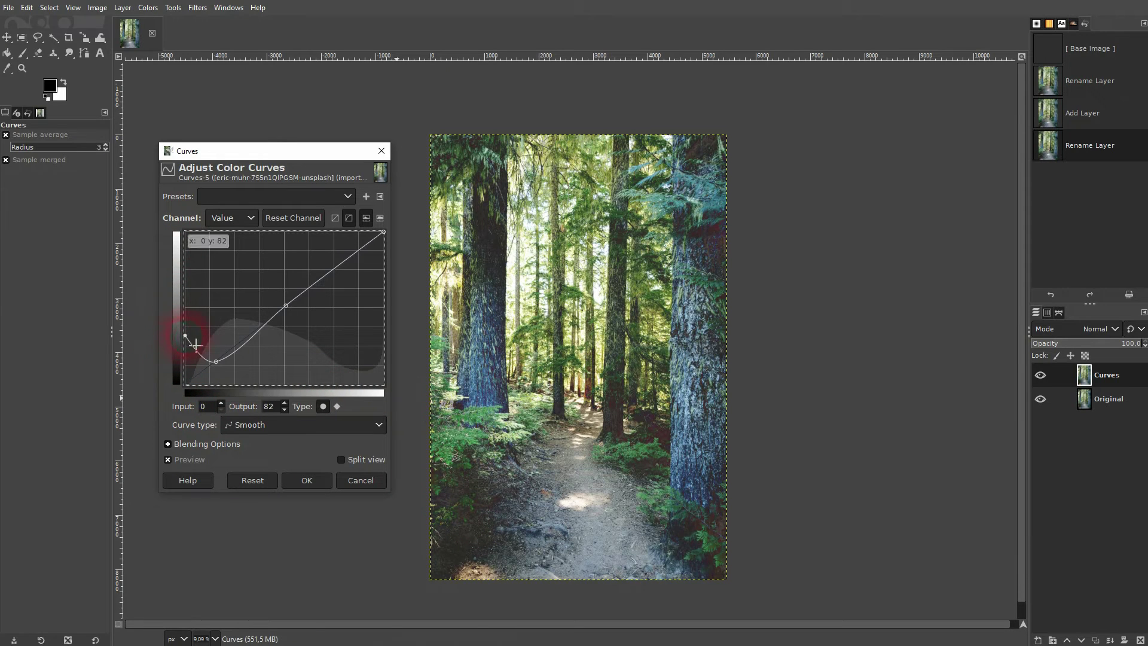
drag(195, 344, 250, 356)
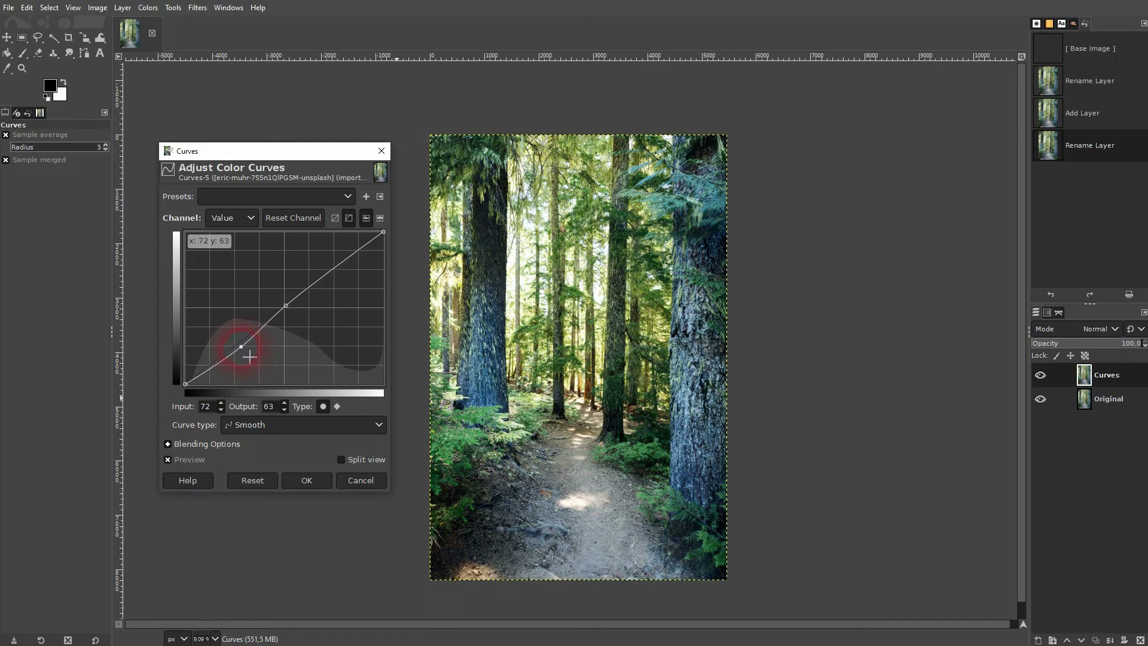
drag(360, 274, 338, 269)
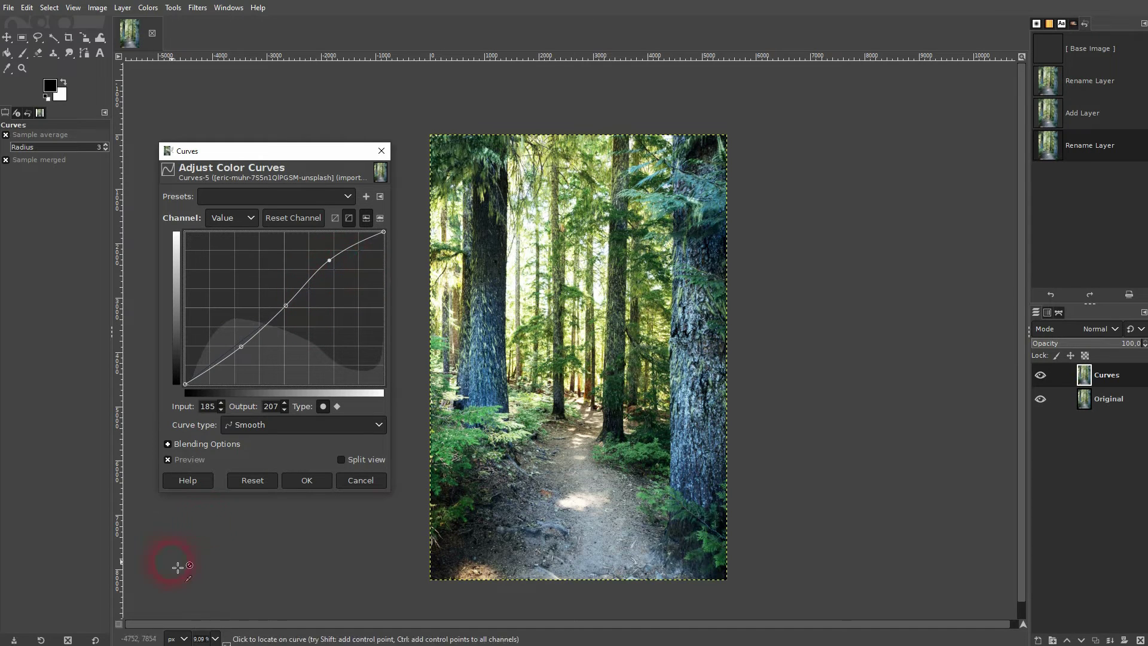
click(183, 460)
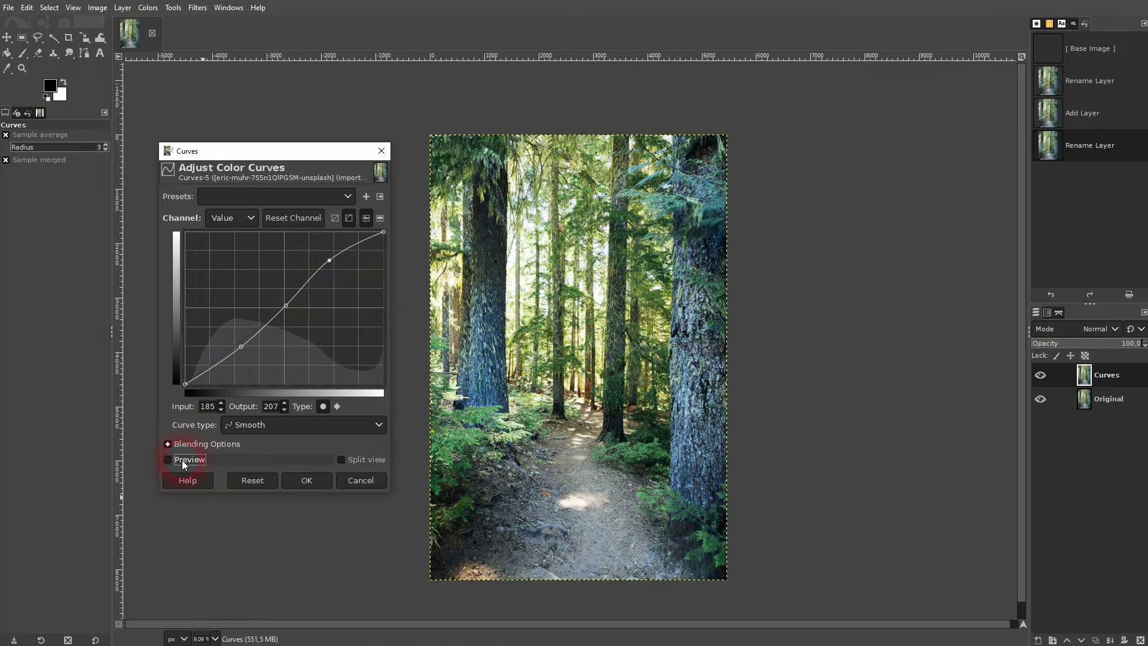
click(183, 462)
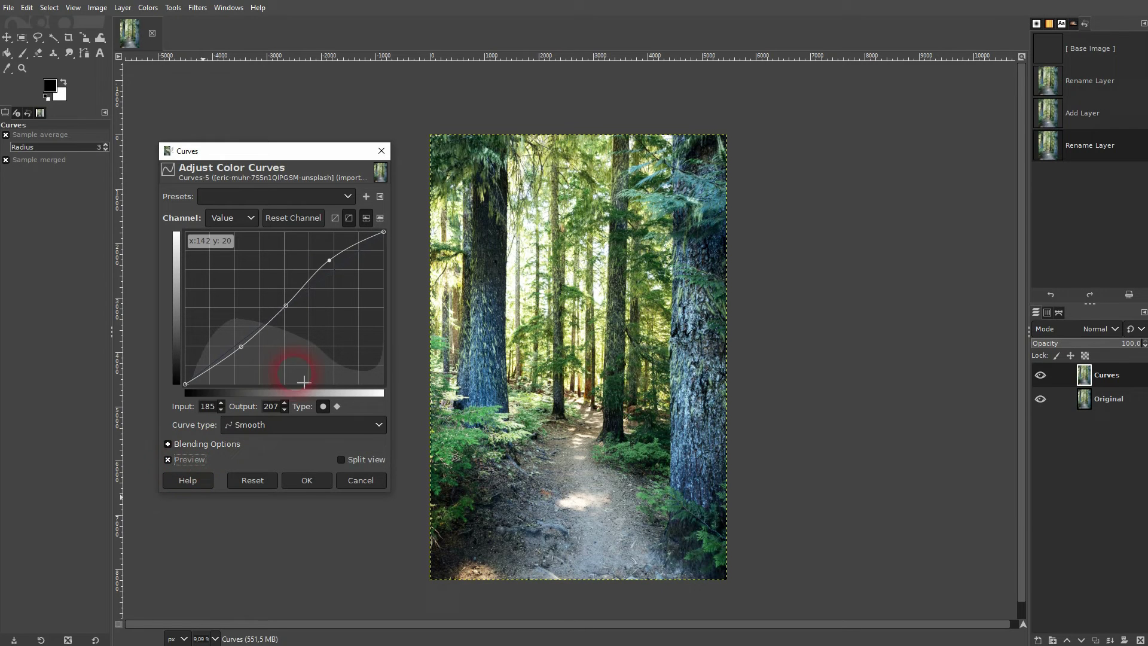
Step: Fine-tune the Value curve's shadow anchor, highlight anchor to about 187/207 and midtone anchor to about 131/128, and compare the preview
click(336, 268)
drag(339, 271, 340, 272)
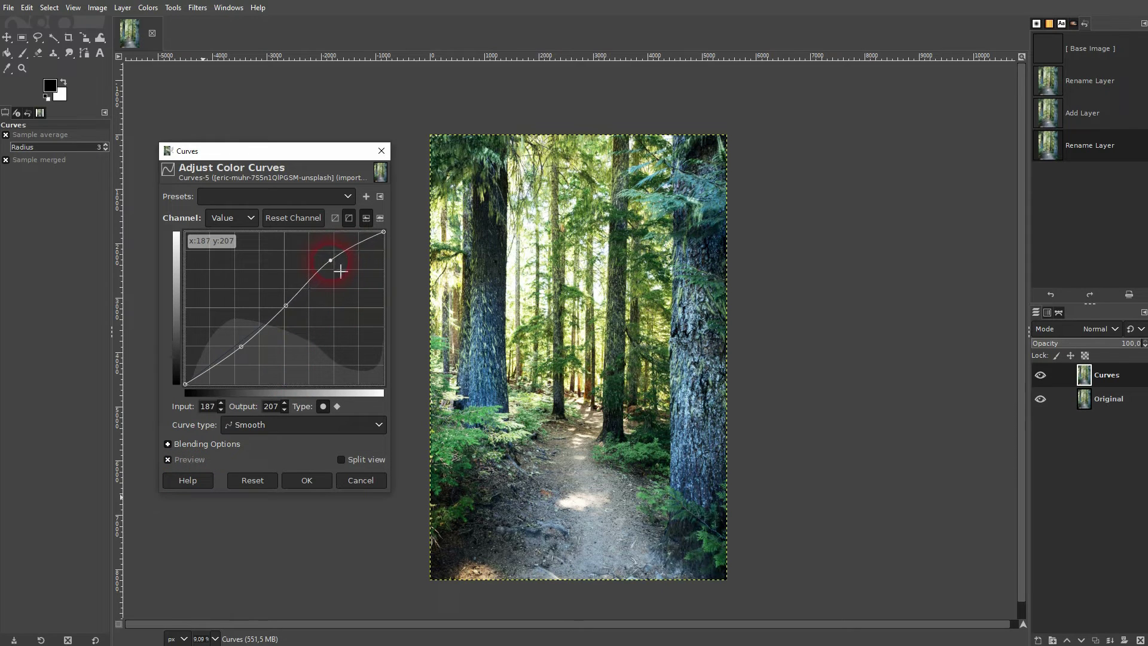
click(247, 356)
drag(250, 358, 247, 359)
drag(294, 312, 297, 317)
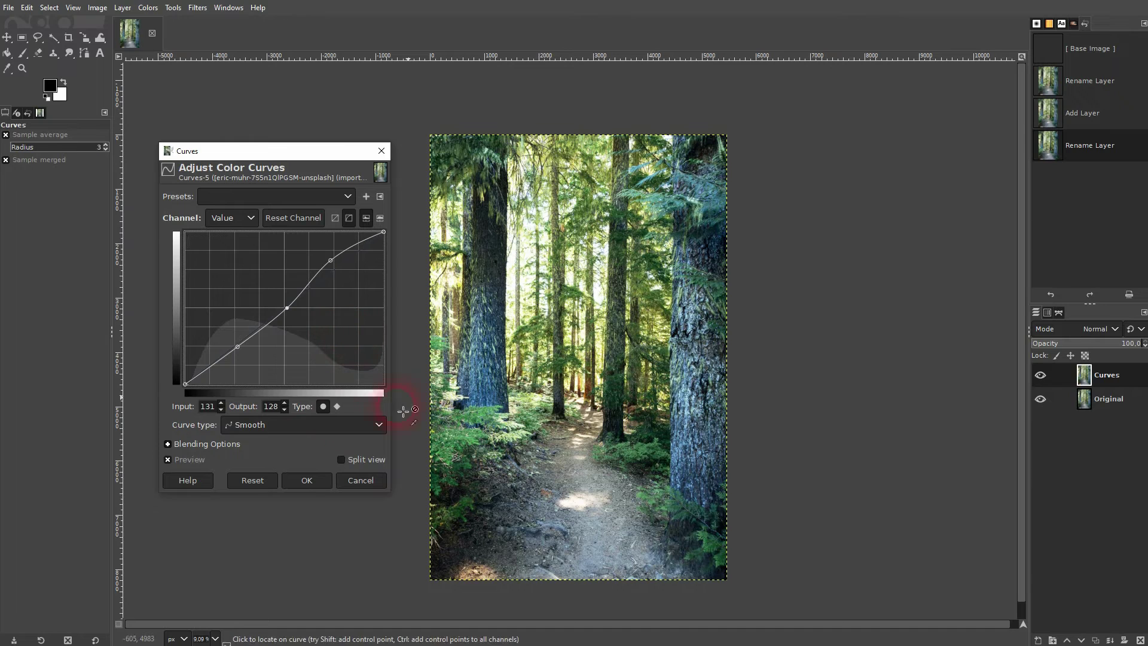
click(198, 459)
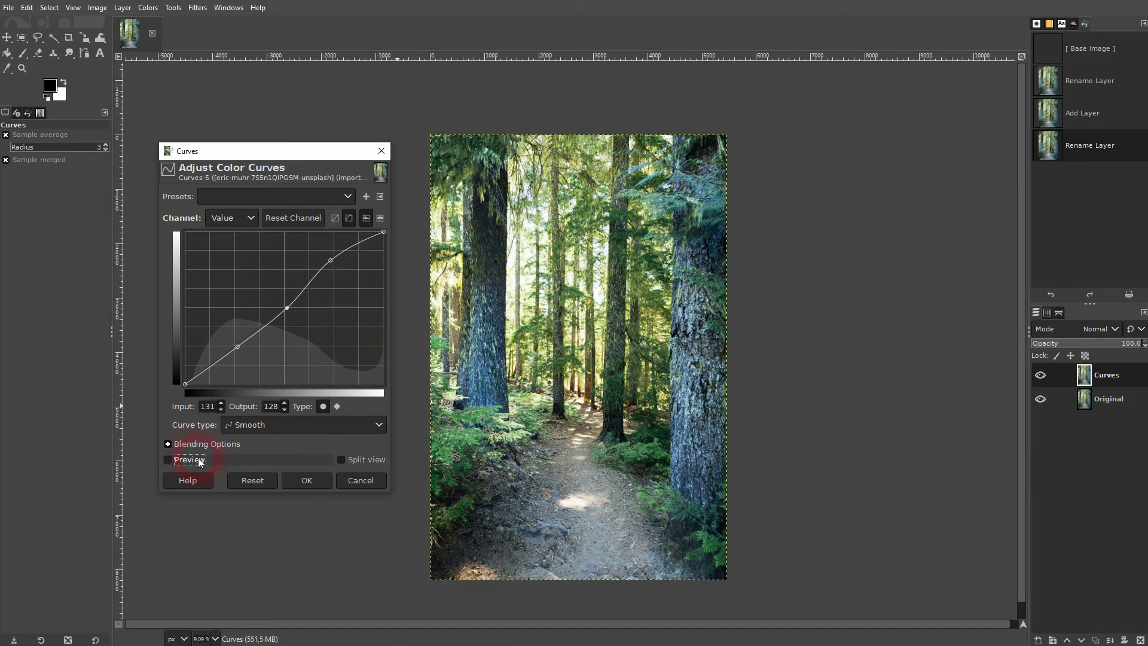
click(197, 459)
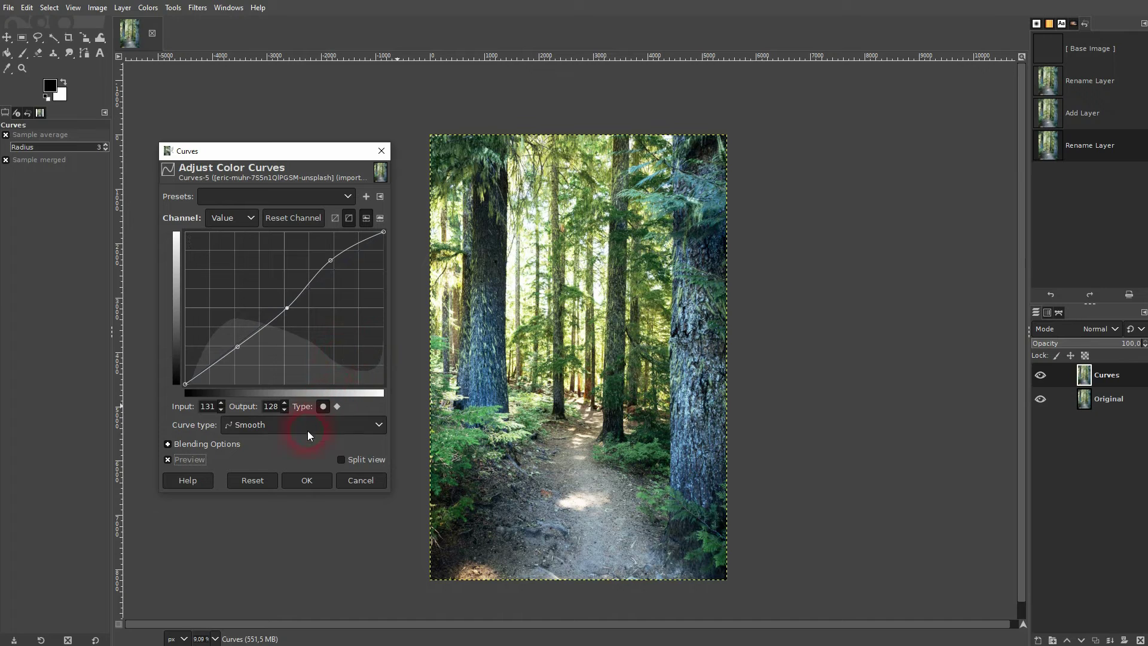
Step: On the Green channel, add a midtone anchor at about 127/126 and raise the black endpoint to output about 45
click(242, 219)
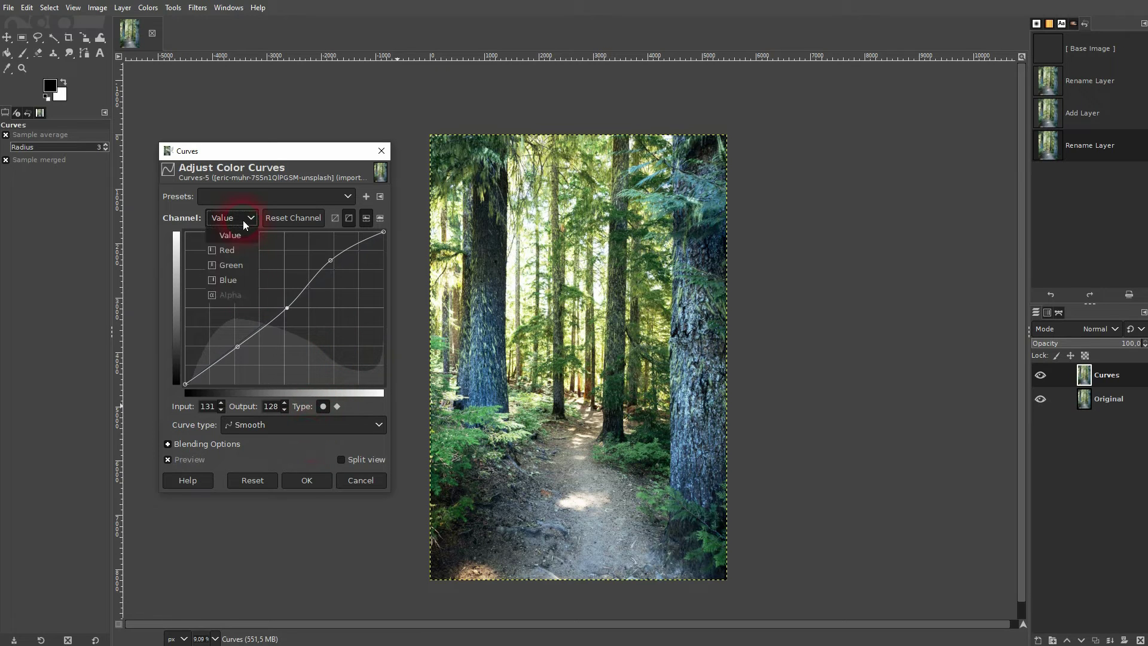
click(238, 264)
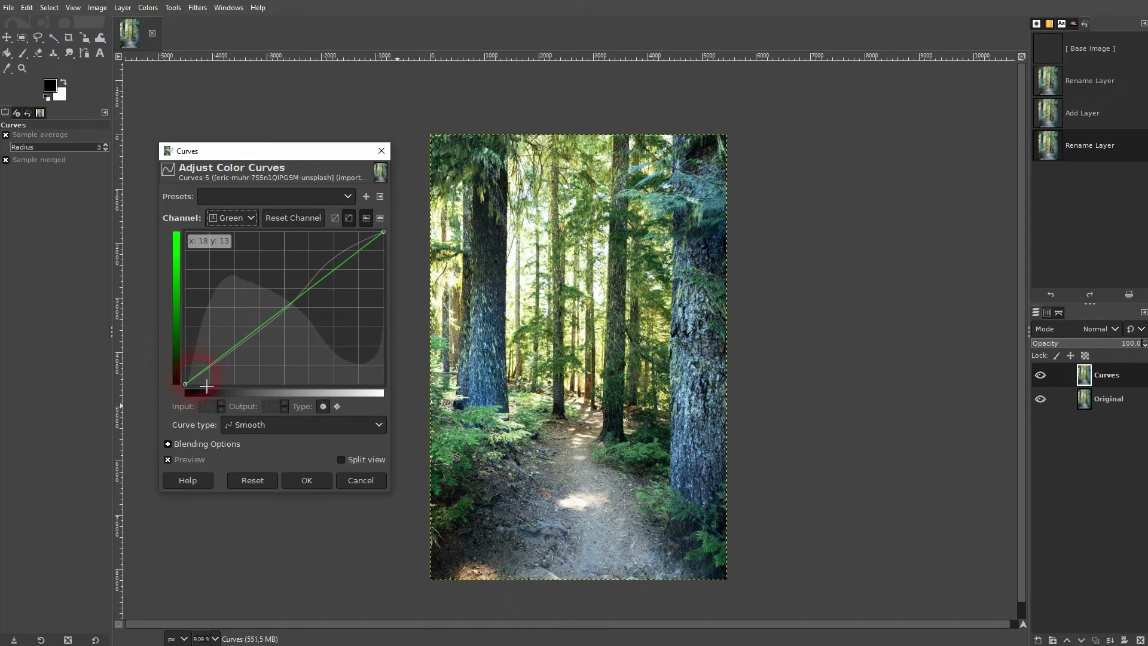
click(284, 309)
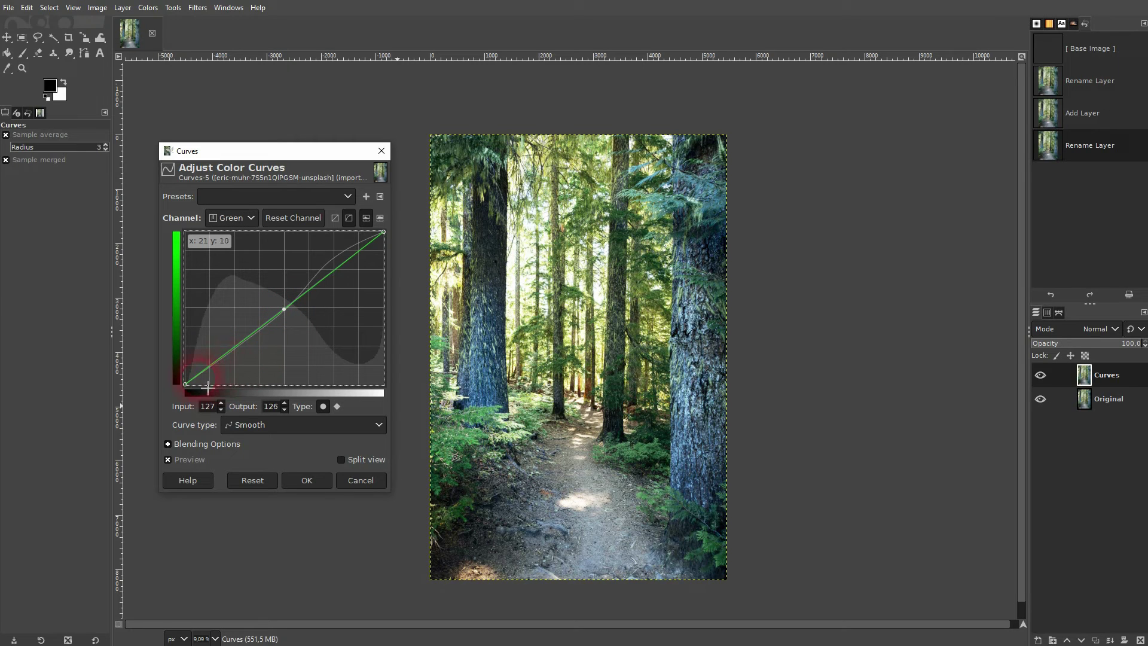
drag(187, 387, 186, 366)
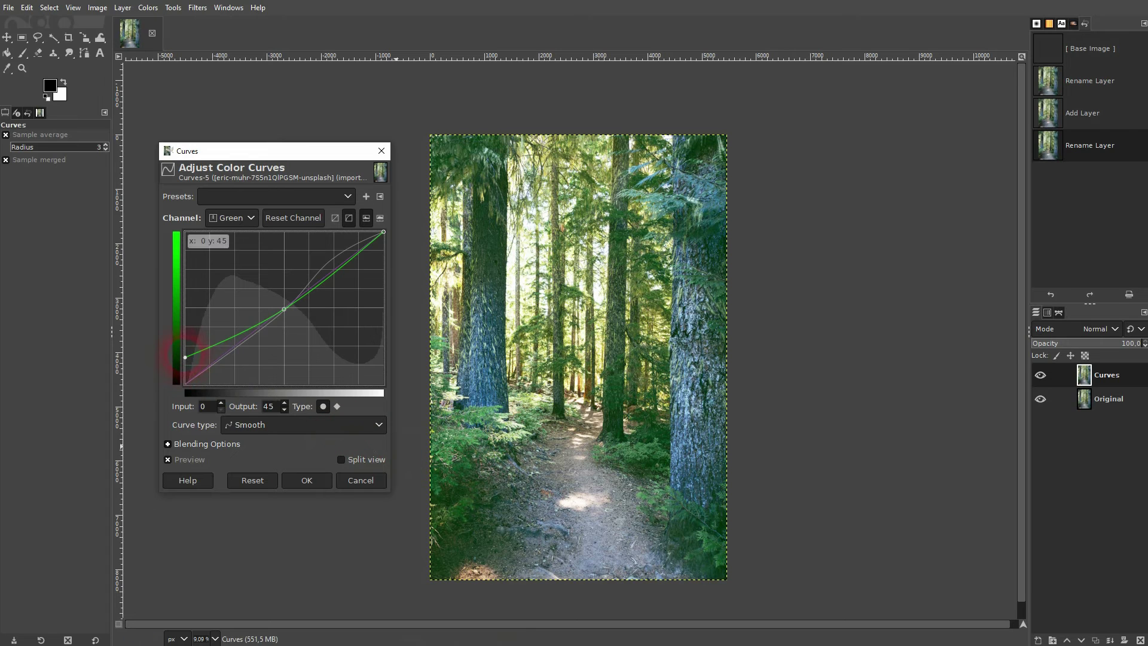
Step: Reshape the Green curve with black endpoint output 0, midtone anchor about 127/113 and highlight anchor about 196/195, and compare the preview
drag(184, 359, 180, 396)
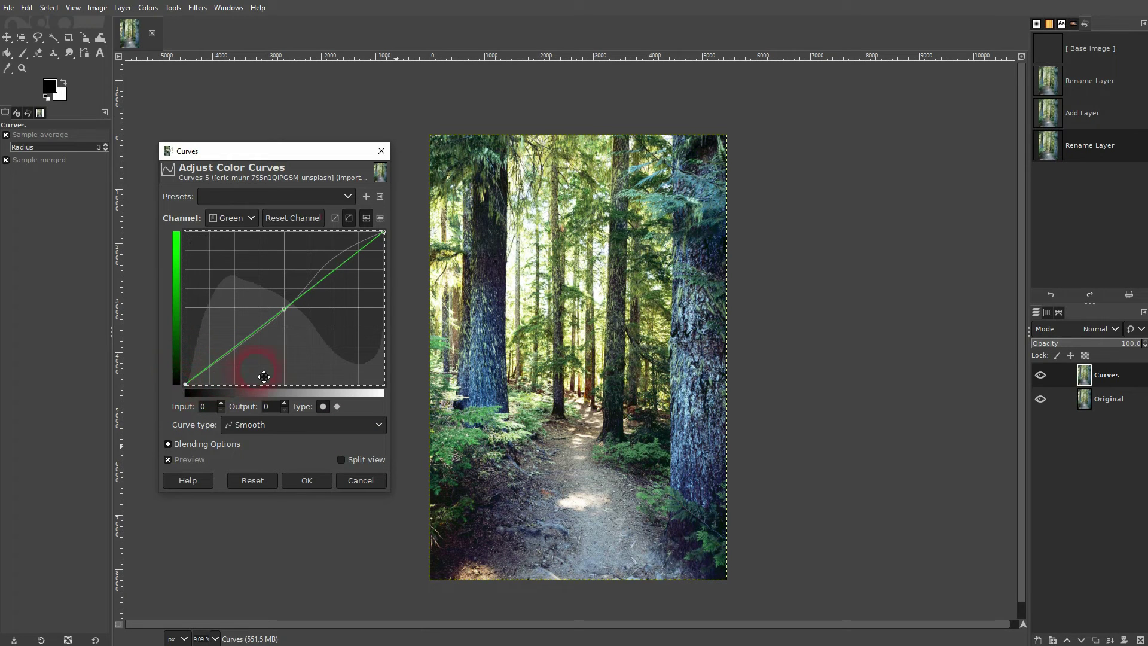
drag(290, 315, 292, 323)
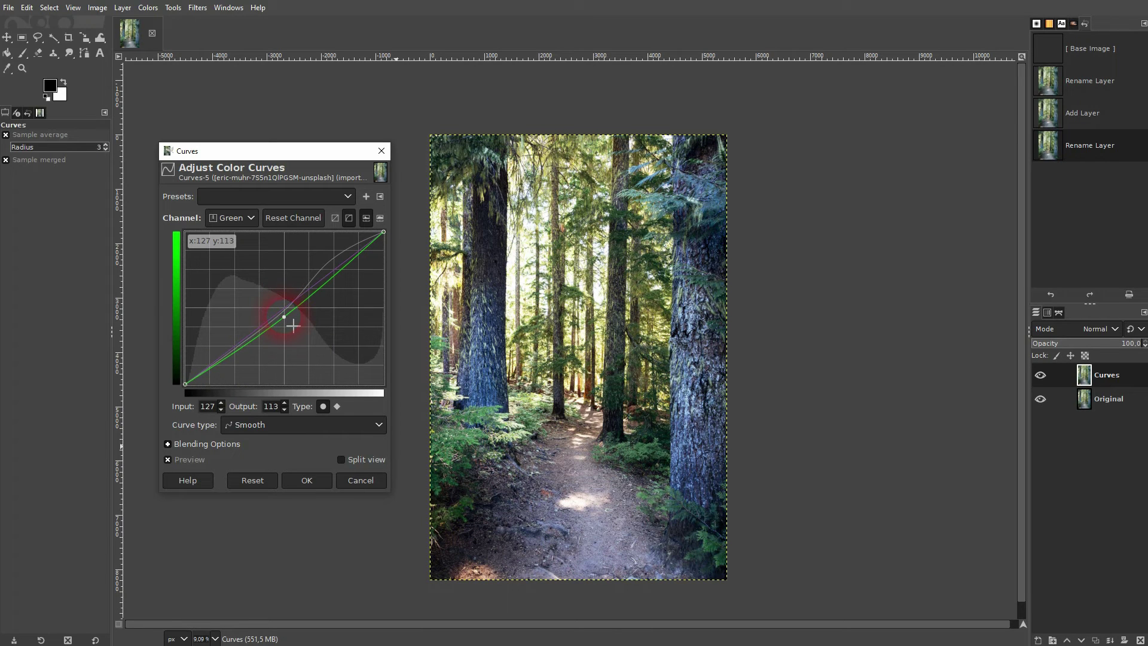
click(342, 269)
drag(349, 278, 347, 276)
click(189, 460)
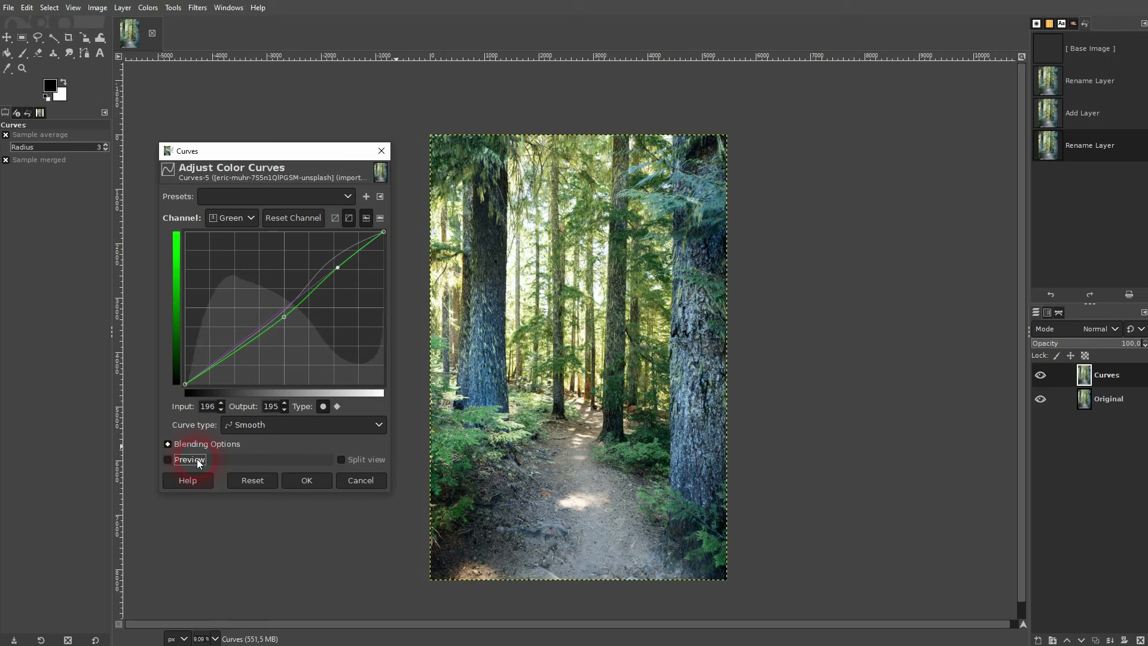
click(198, 462)
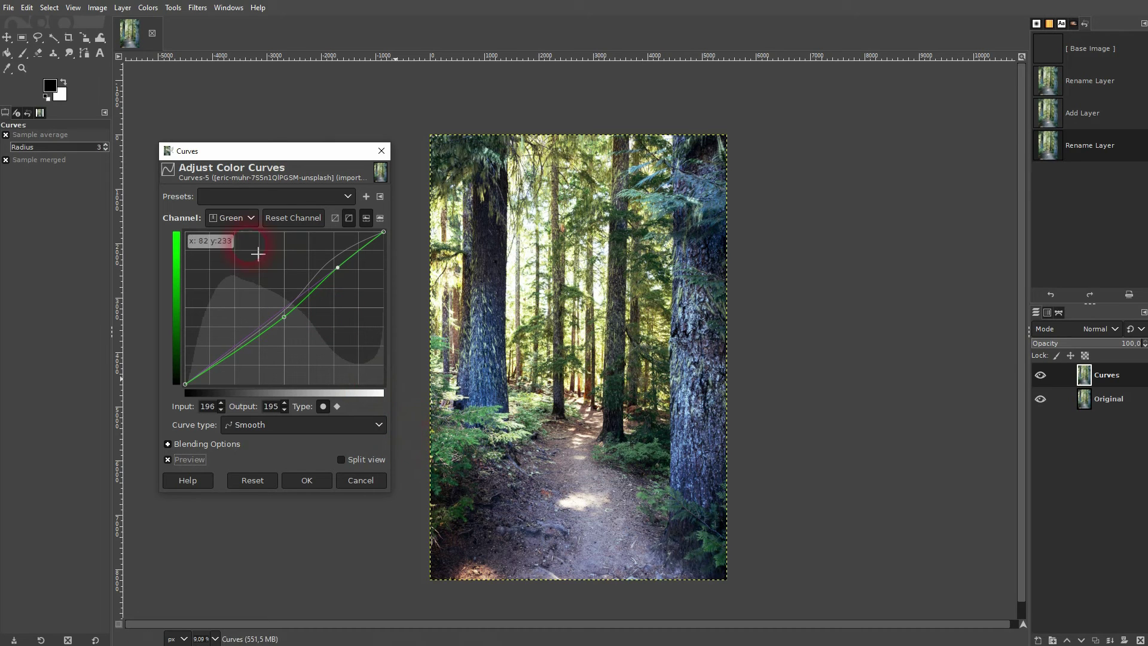
Step: On the Blue channel, add a midtone anchor at about 127/124 and a slightly lowered anchor in the shadows
click(236, 218)
click(230, 277)
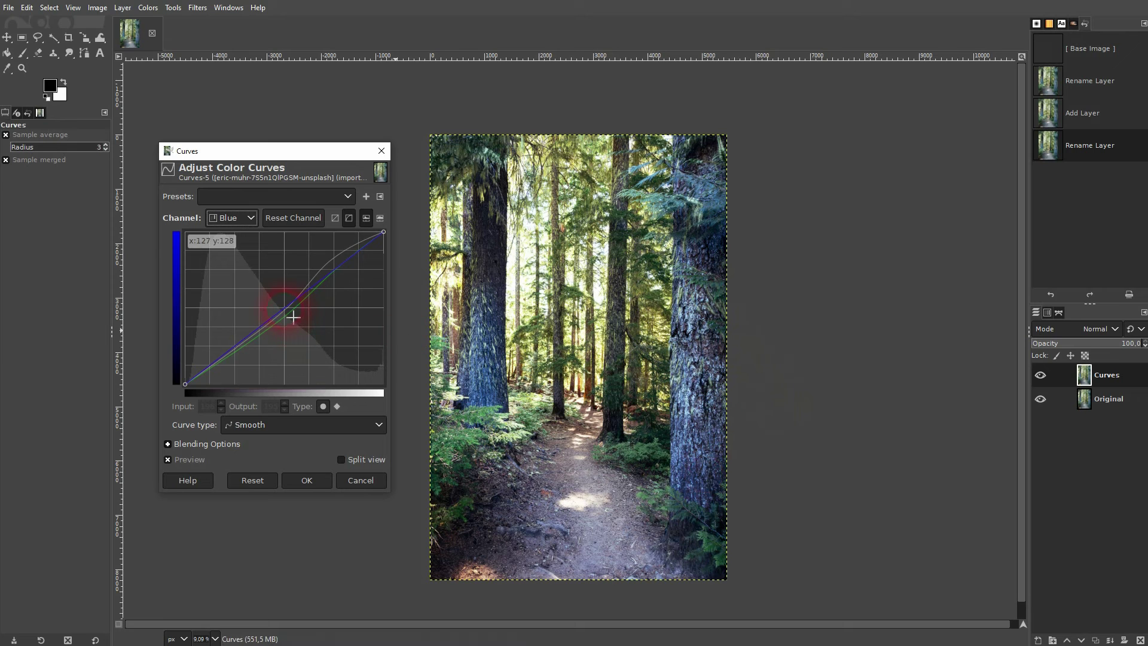
mouse_move(275, 309)
mouse_down()
mouse_move(271, 292)
mouse_move(292, 318)
mouse_up()
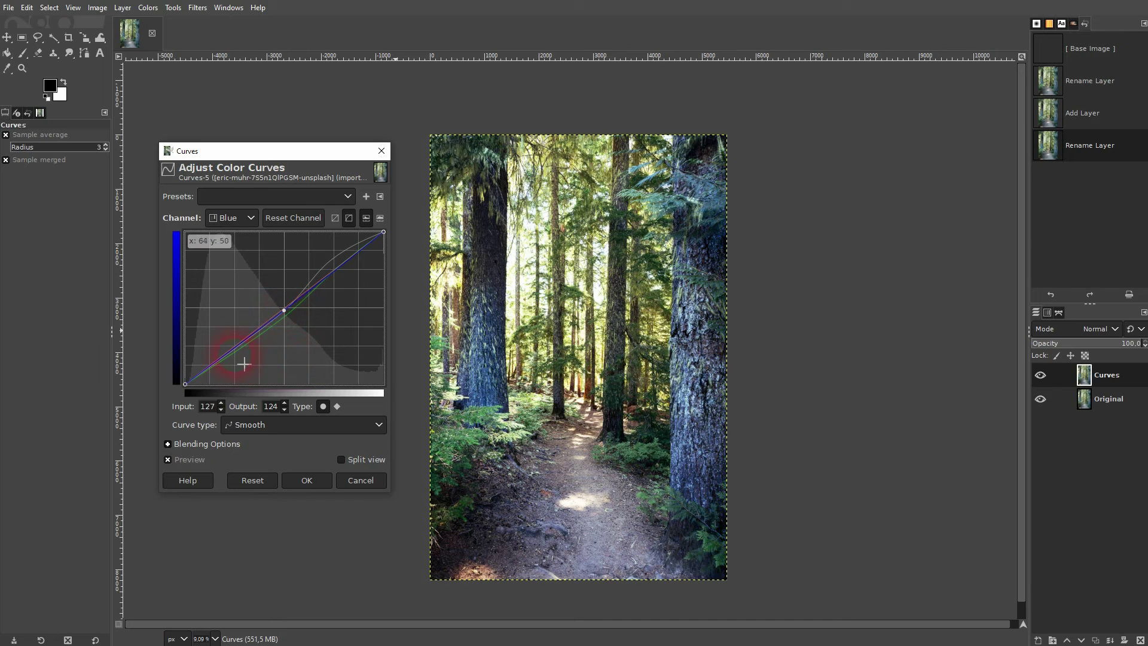
mouse_move(229, 368)
mouse_down()
mouse_move(239, 376)
mouse_move(240, 364)
mouse_up()
Step: Add a highlight anchor at about input 195, output 205 on the Blue curve, and compare the preview
click(347, 271)
drag(348, 271, 345, 270)
drag(346, 270, 346, 271)
click(191, 459)
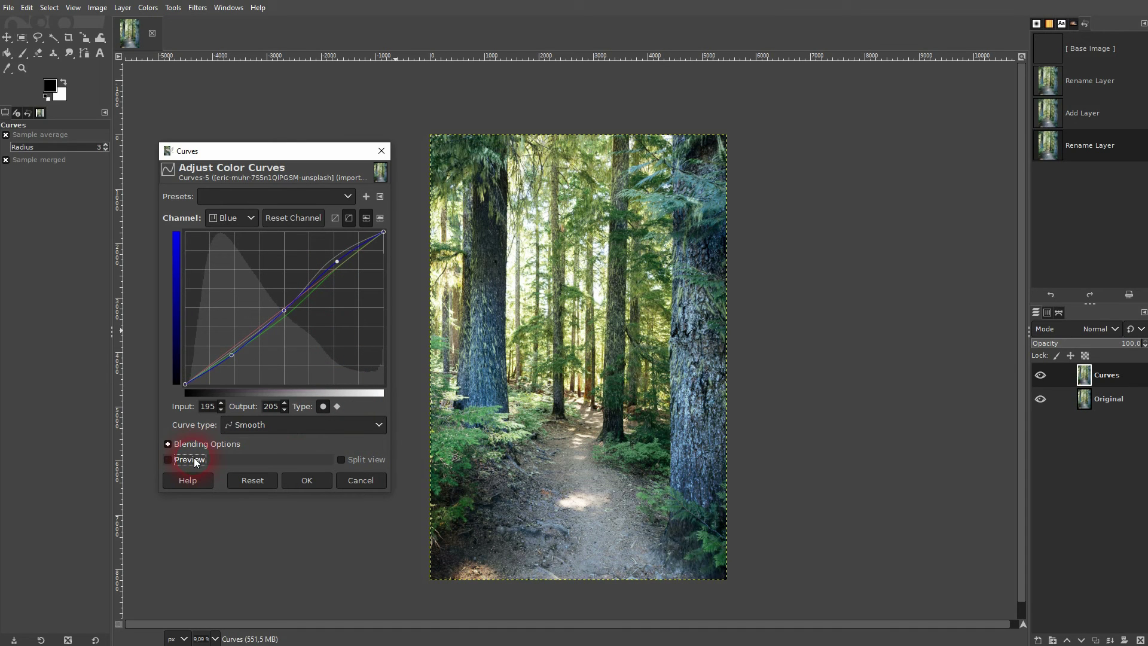
click(190, 459)
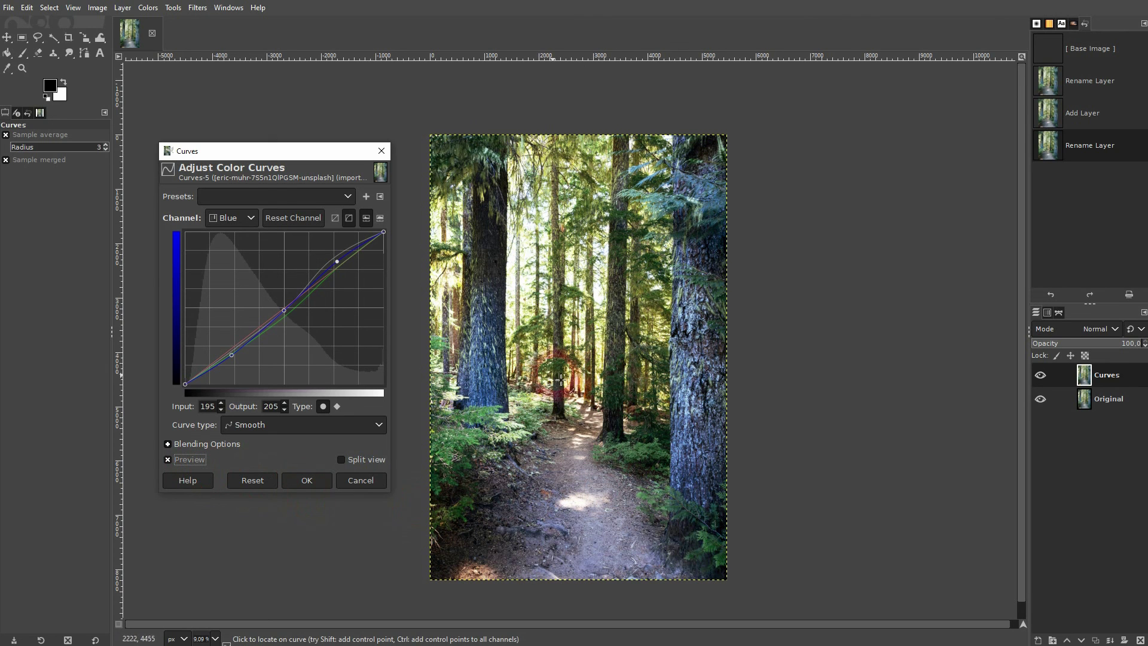
Step: Apply the curves adjustment and compare it with the original by hiding and showing the Curves layer
click(307, 483)
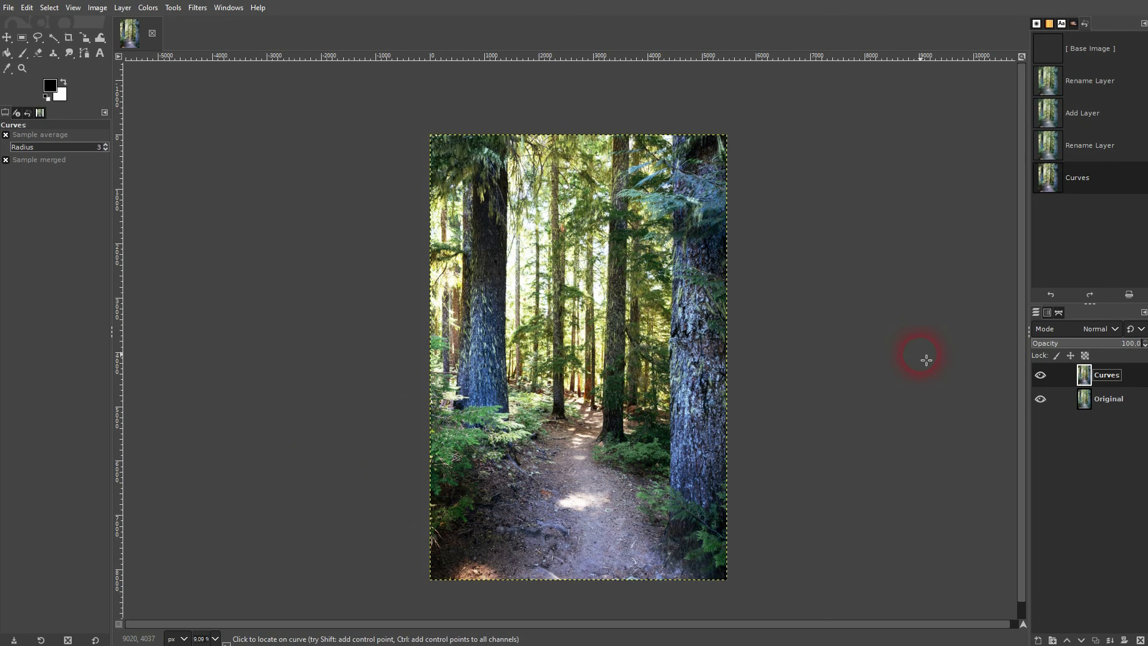
click(1040, 376)
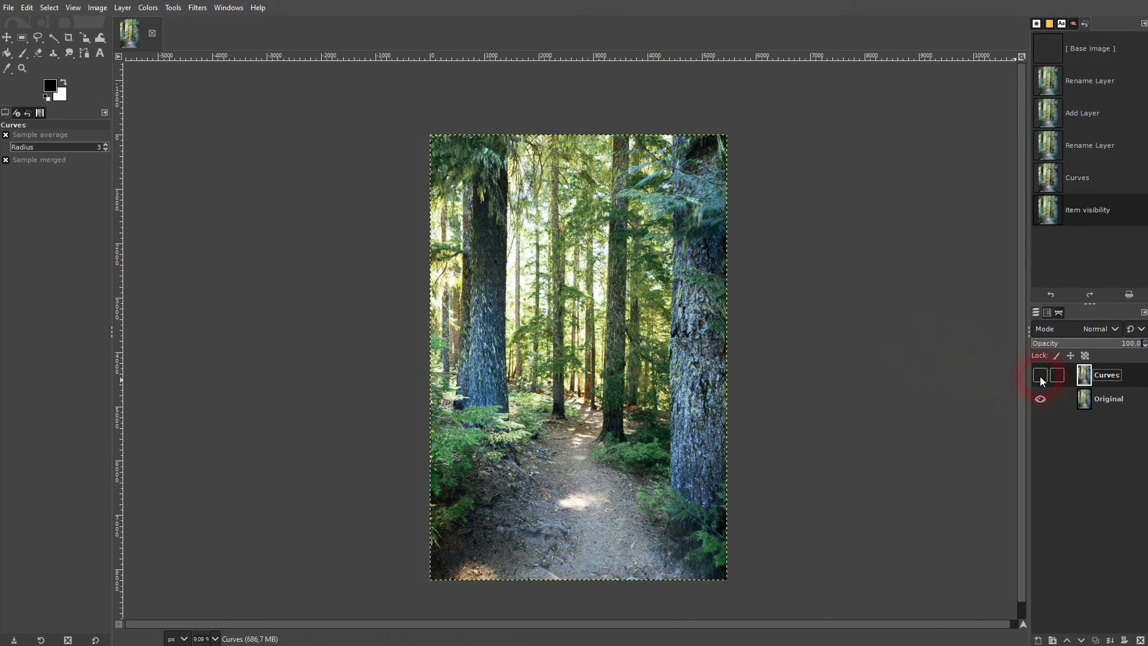
click(1038, 375)
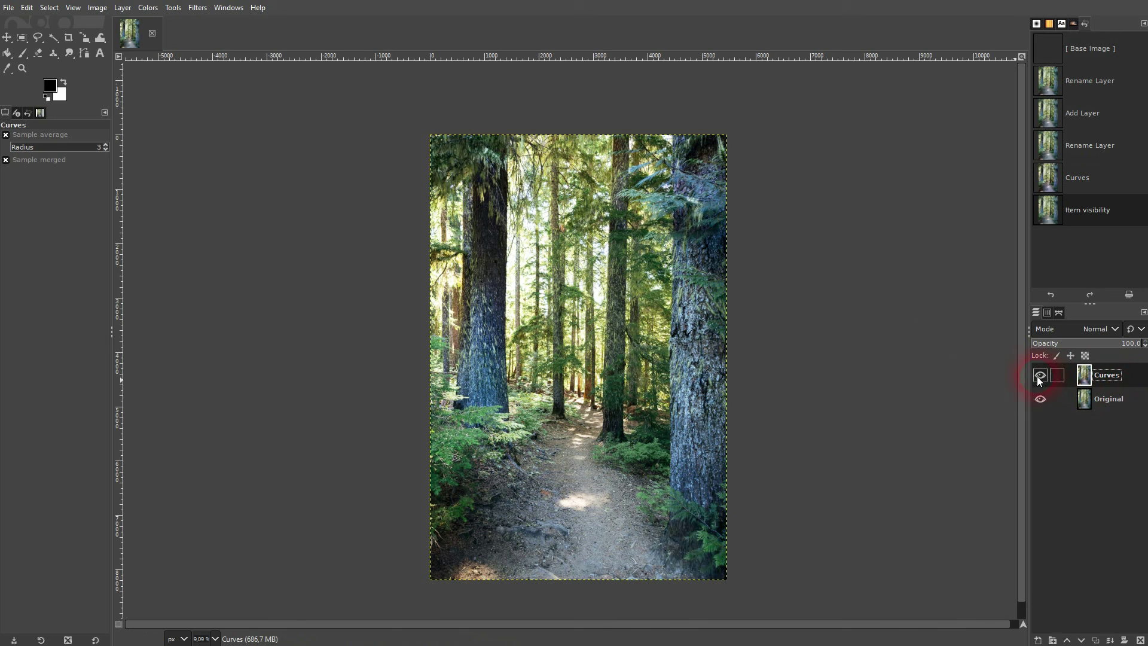